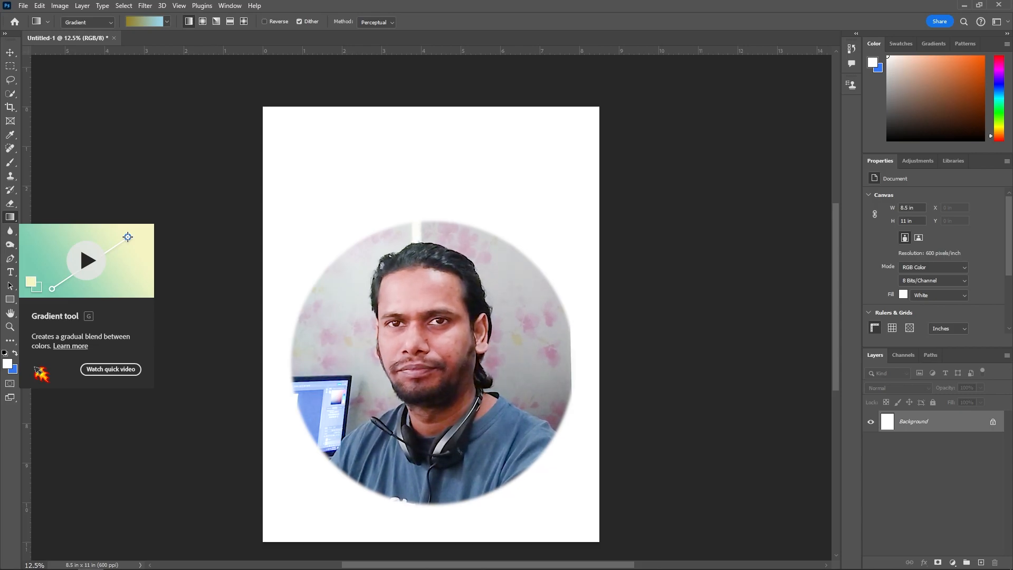
Draw a linear gradient with the Basics black-to-white preset, diagonally from the page's upper-left corner to just past its centre
{"action": "right_click", "coordinate": [10, 217]}
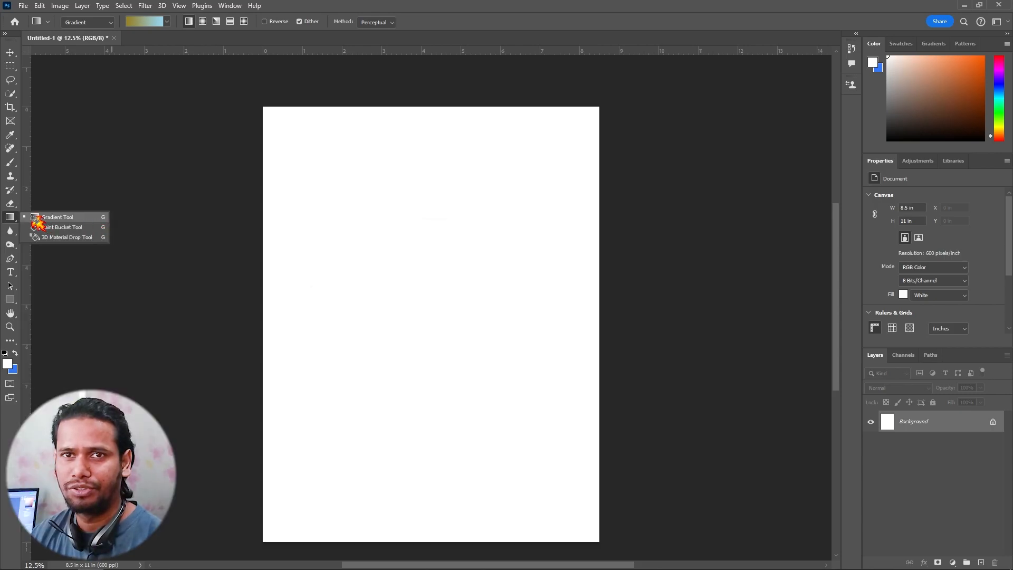
{"action": "left_click", "coordinate": [167, 22]}
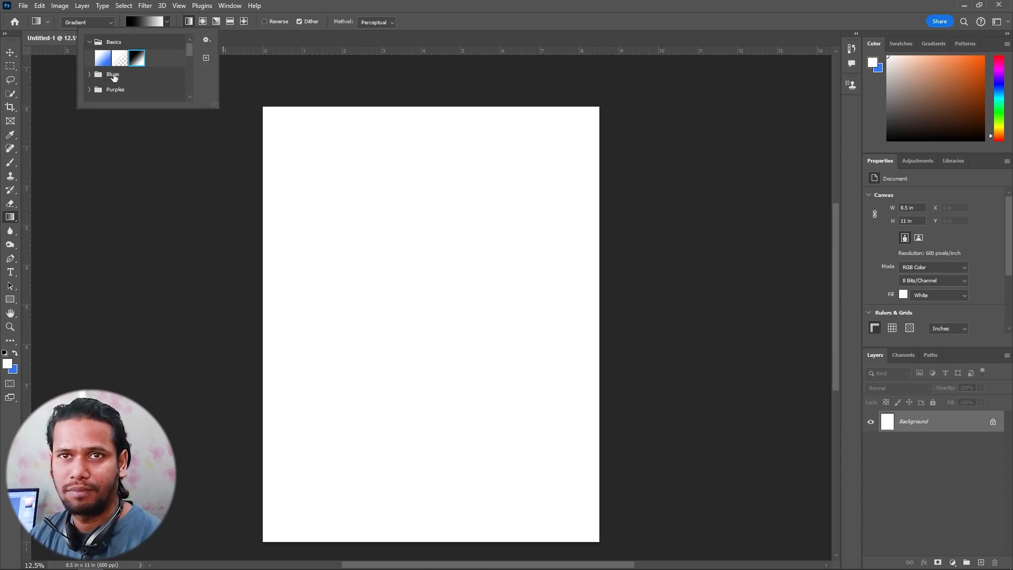
{"action": "left_click", "coordinate": [121, 58]}
{"action": "left_click", "coordinate": [138, 59]}
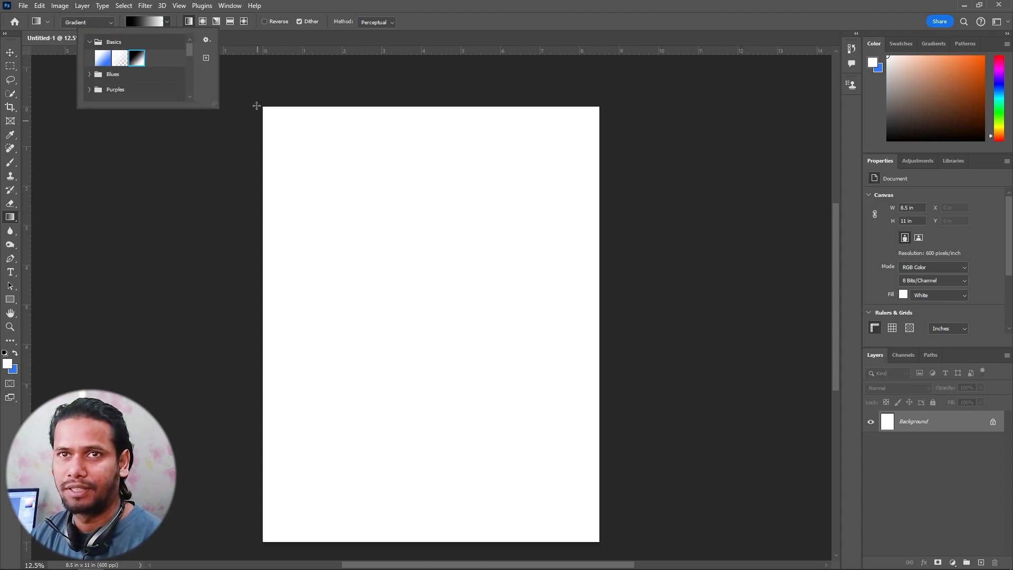
{"action": "left_click", "coordinate": [398, 8]}
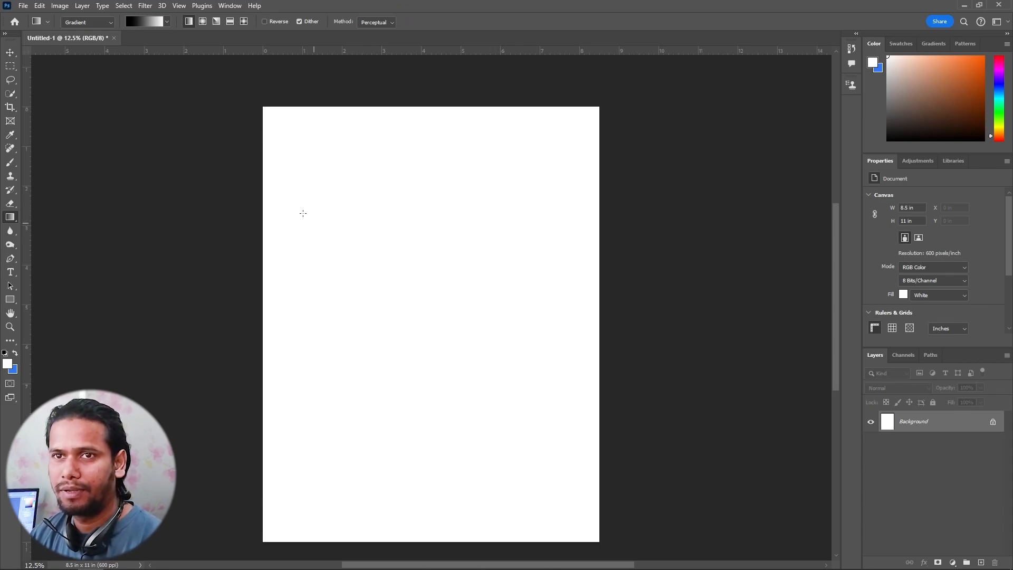
{"action": "left_click_drag", "start_coordinate": [289, 142], "coordinate": [479, 355]}
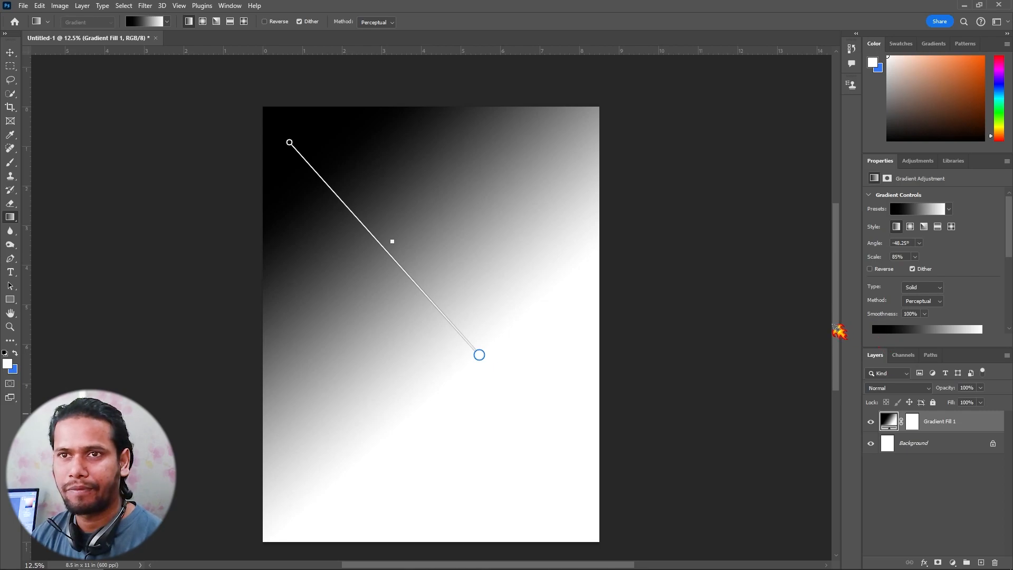
Set the gradient's starting color stop to red cc3333, with the picker limited to web colors
{"action": "double_click", "coordinate": [289, 143]}
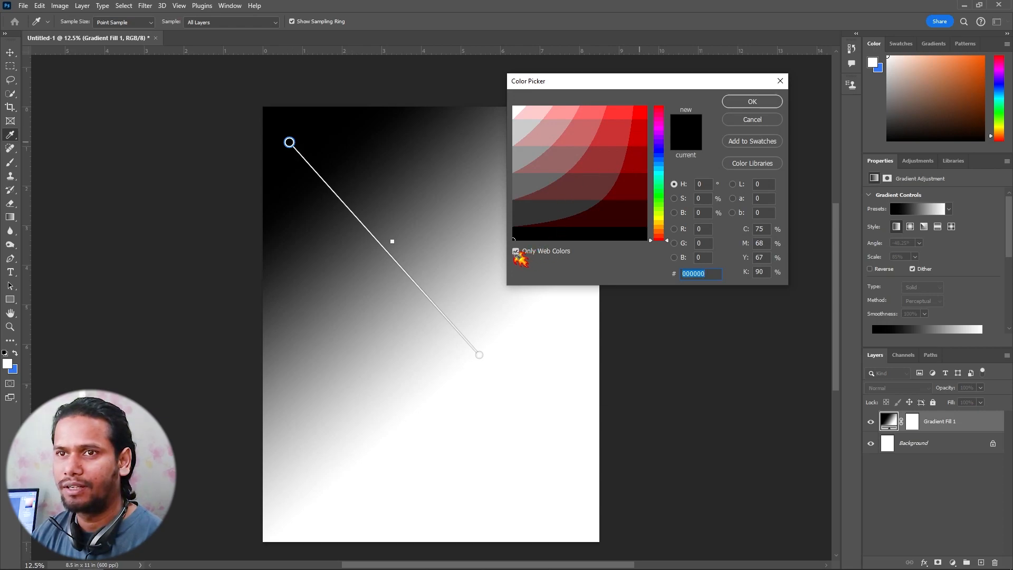
{"action": "left_click", "coordinate": [517, 251]}
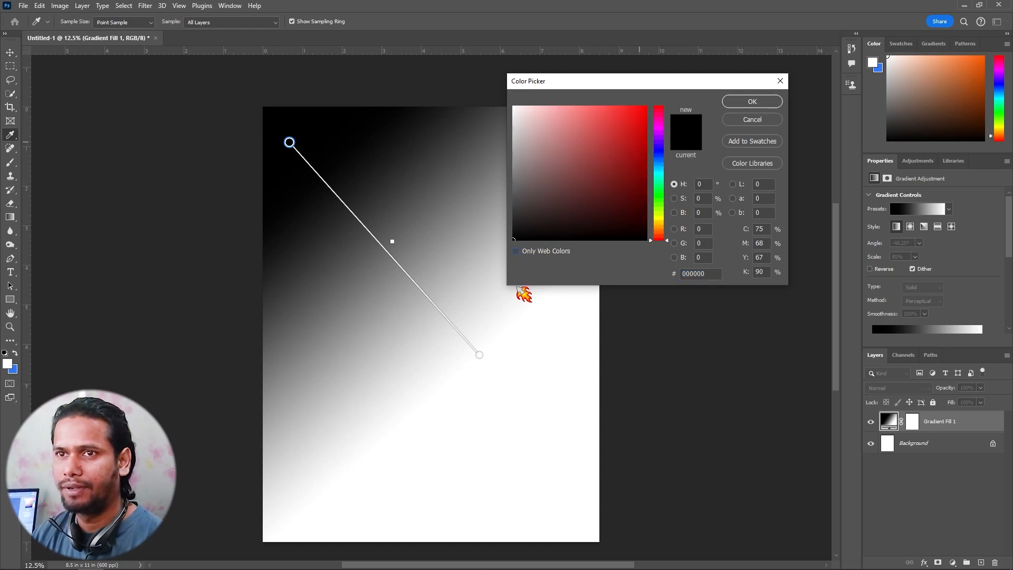
{"action": "left_click", "coordinate": [516, 251]}
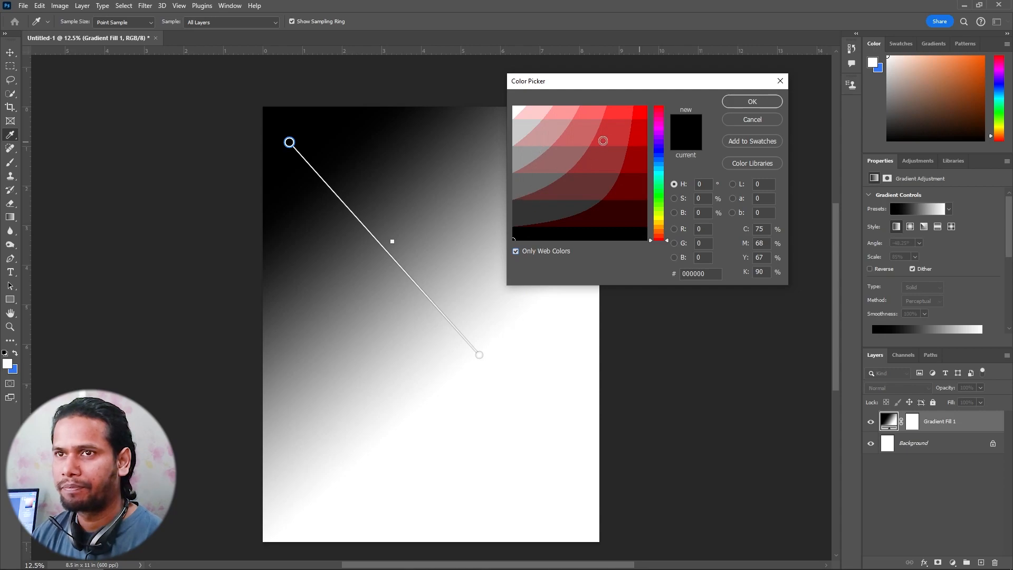
{"action": "left_click", "coordinate": [584, 133]}
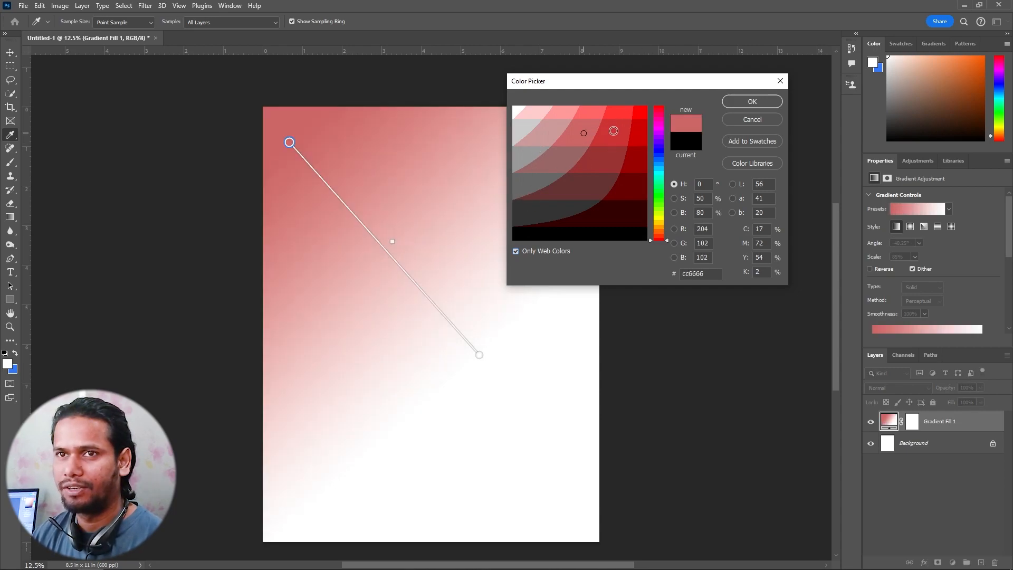
{"action": "left_click", "coordinate": [614, 130]}
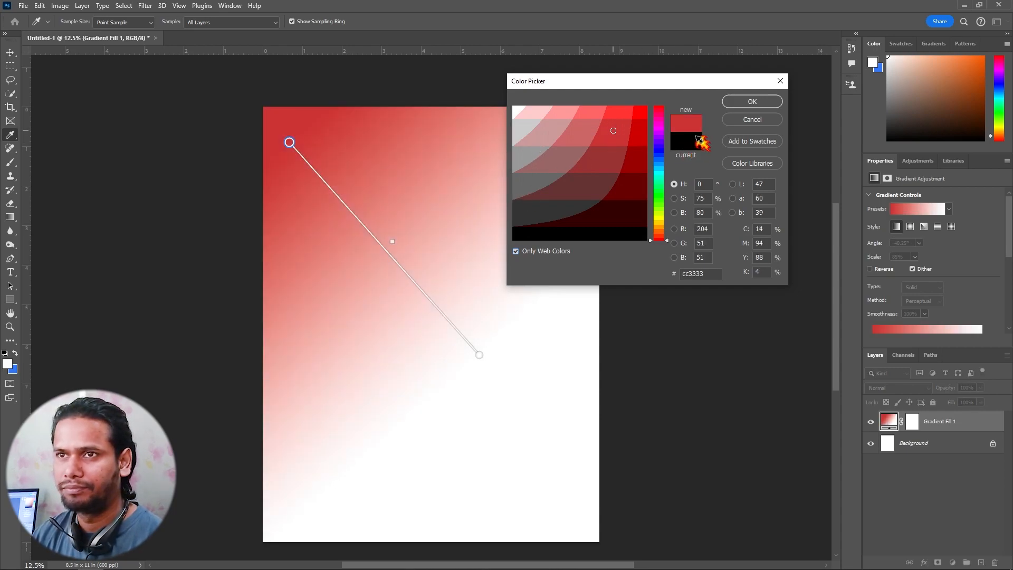
{"action": "left_click", "coordinate": [755, 102]}
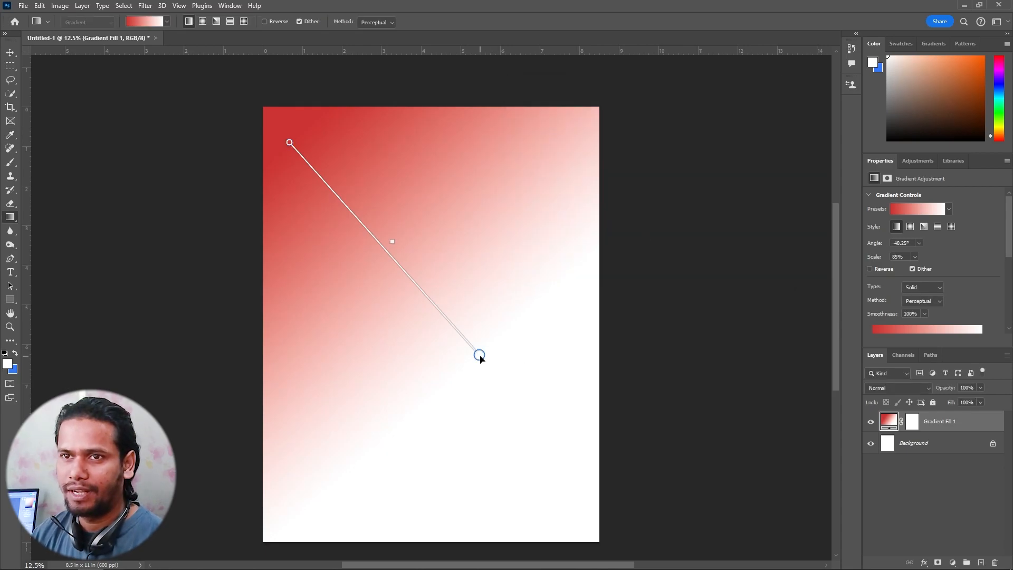
Set the gradient's end color stop to purple 6633cc
{"action": "double_click", "coordinate": [479, 355]}
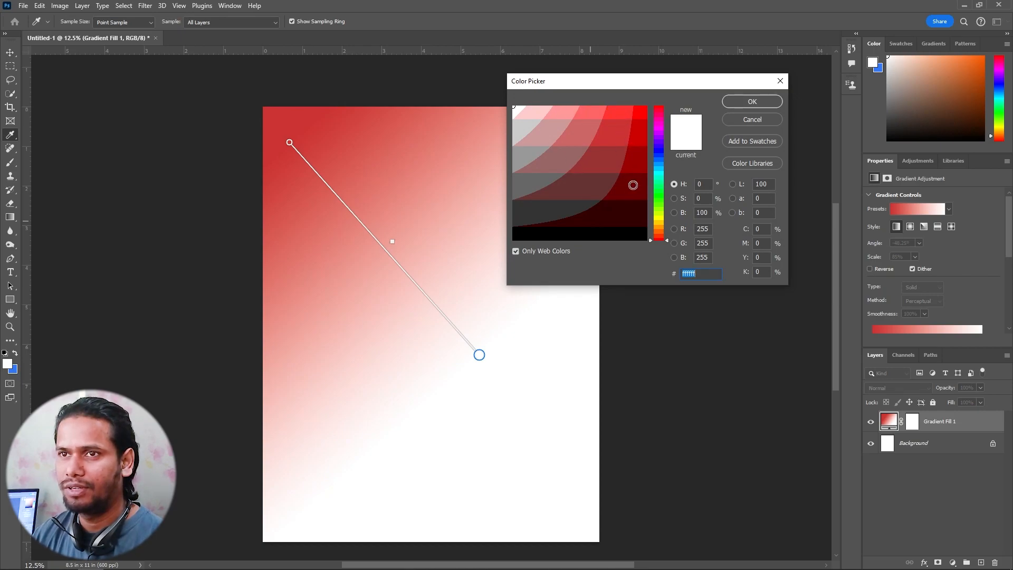
{"action": "left_click", "coordinate": [659, 139]}
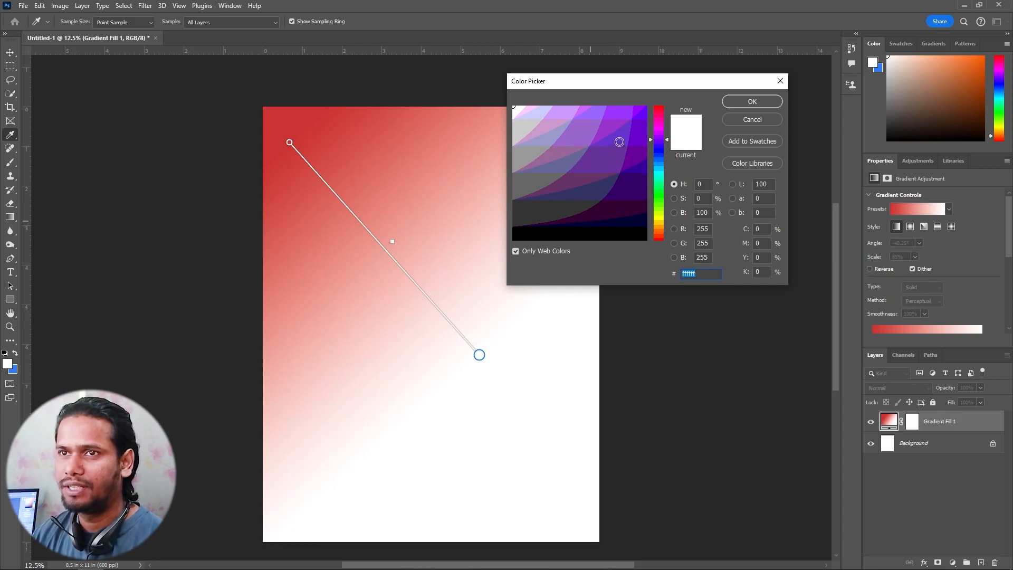
{"action": "left_click", "coordinate": [621, 140]}
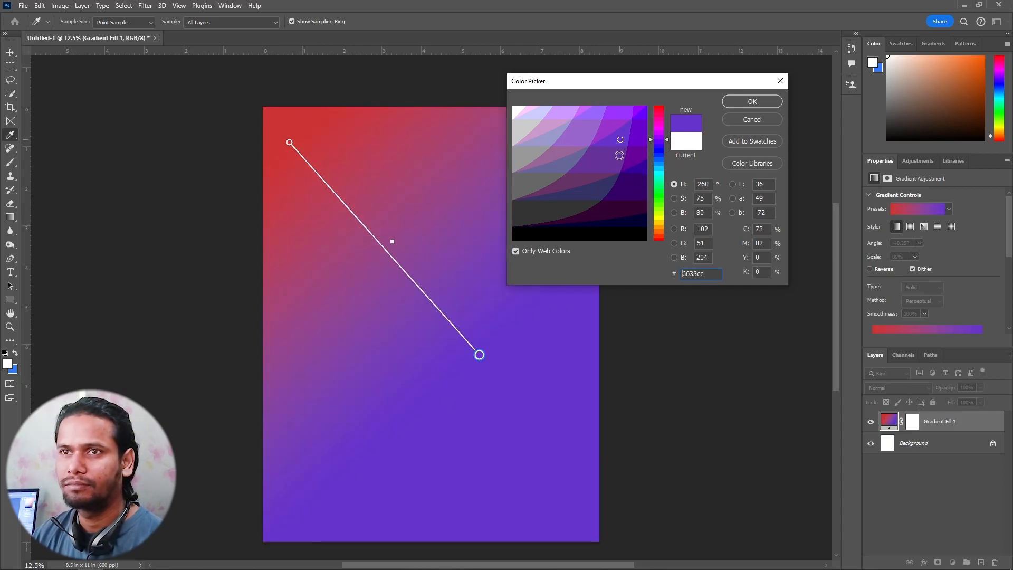
{"action": "left_click", "coordinate": [752, 101]}
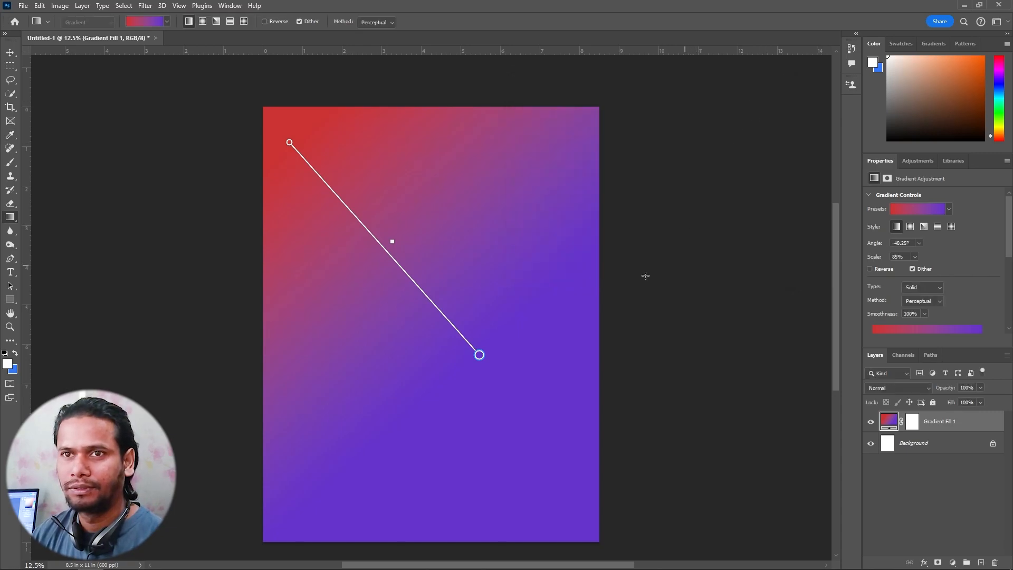
Add a color stop near the middle of the gradient line and set it to green 66cc33
{"action": "left_click", "coordinate": [397, 257]}
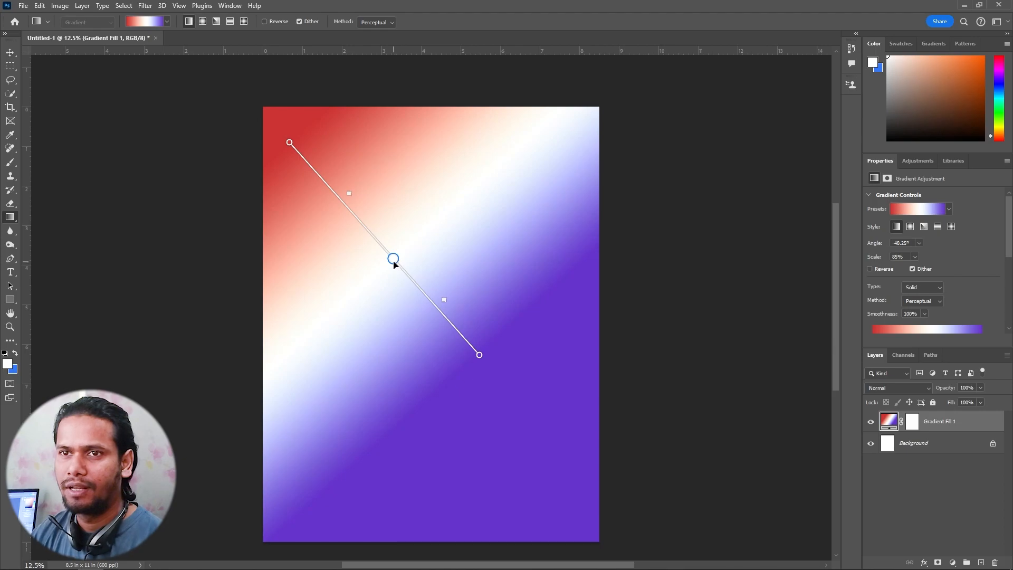
{"action": "double_click", "coordinate": [393, 258]}
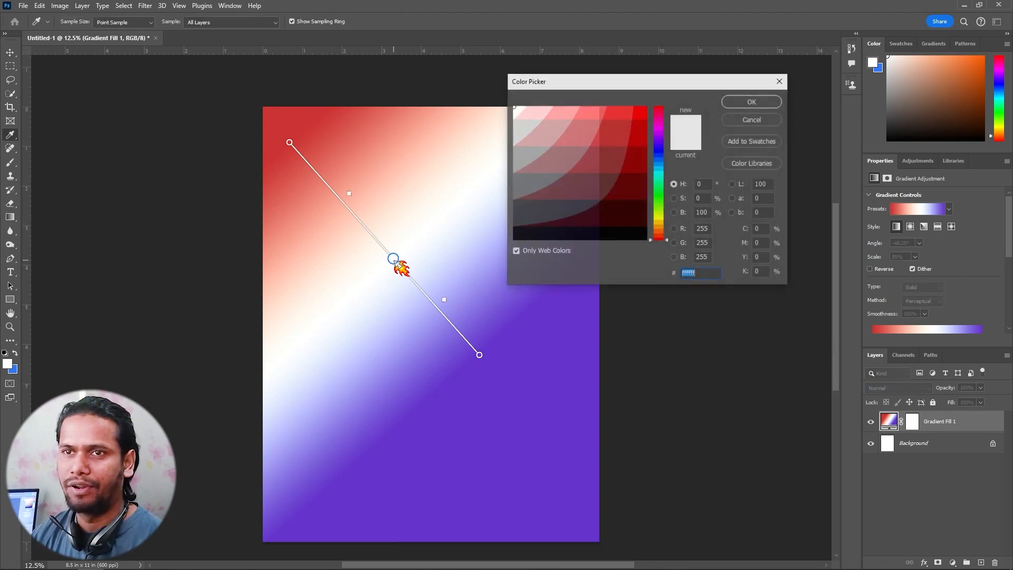
{"action": "left_click", "coordinate": [659, 203]}
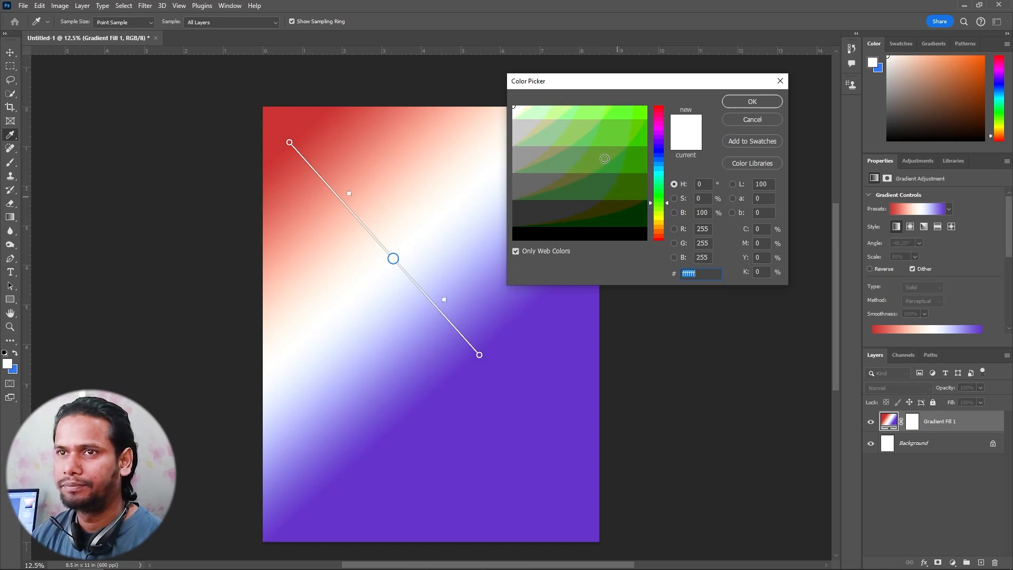
{"action": "left_click", "coordinate": [595, 137]}
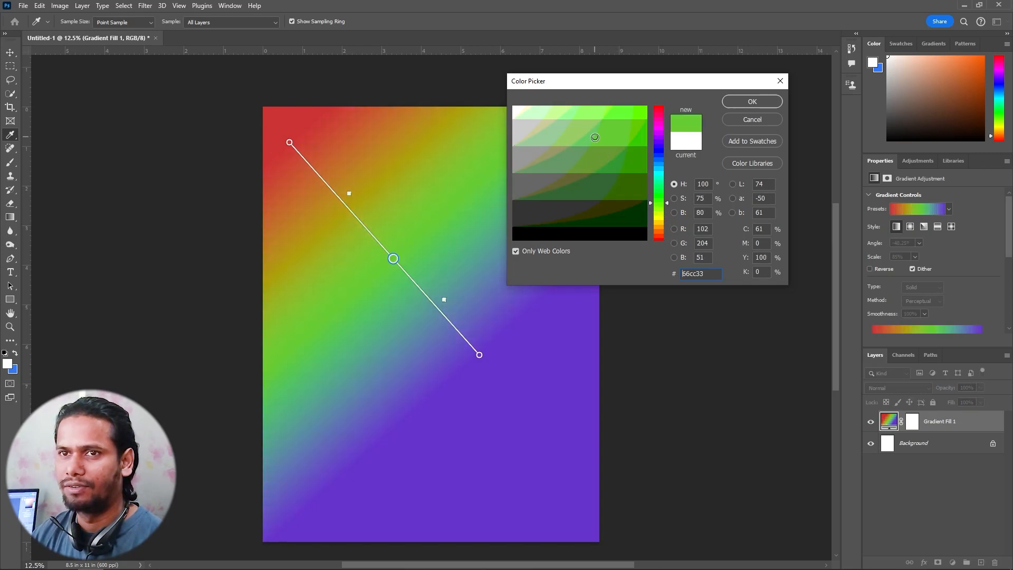
{"action": "left_click", "coordinate": [757, 102]}
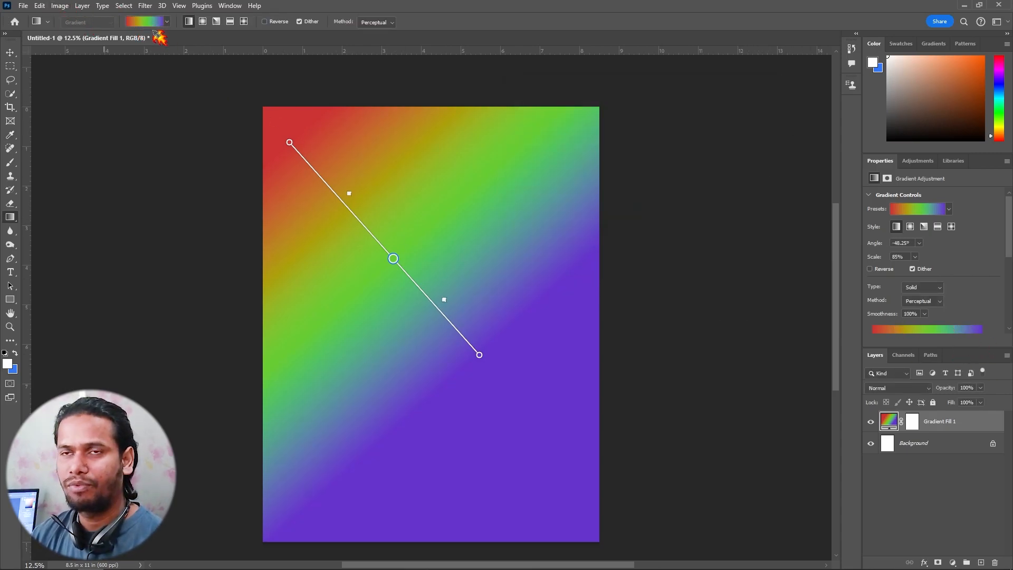
Save the three-color gradient as a preset named "Black, White GURU STUDIO 01"
{"action": "scroll", "coordinate": [923, 344], "scroll_direction": "down", "scroll_amount": 3}
{"action": "scroll", "coordinate": [1001, 248], "scroll_direction": "down", "scroll_amount": 3}
{"action": "left_click_drag", "start_coordinate": [1009, 276], "coordinate": [1009, 310]}
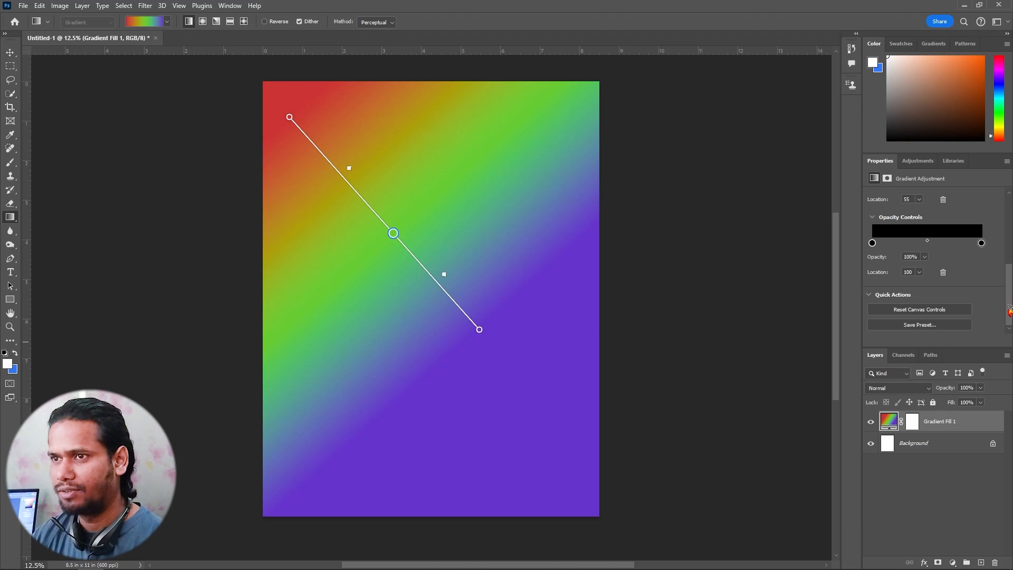
{"action": "left_click", "coordinate": [924, 326]}
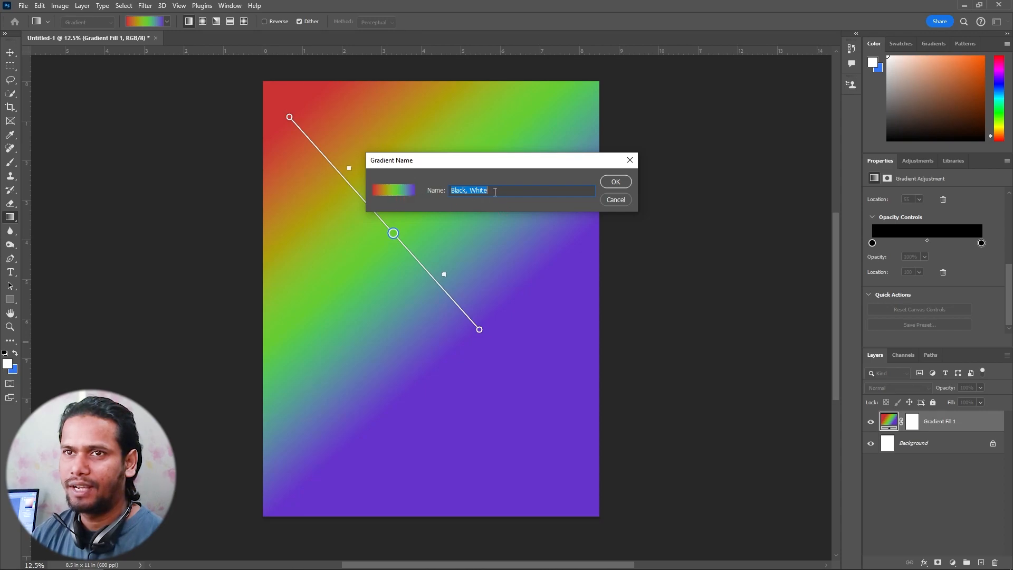
{"action": "left_click", "coordinate": [506, 194]}
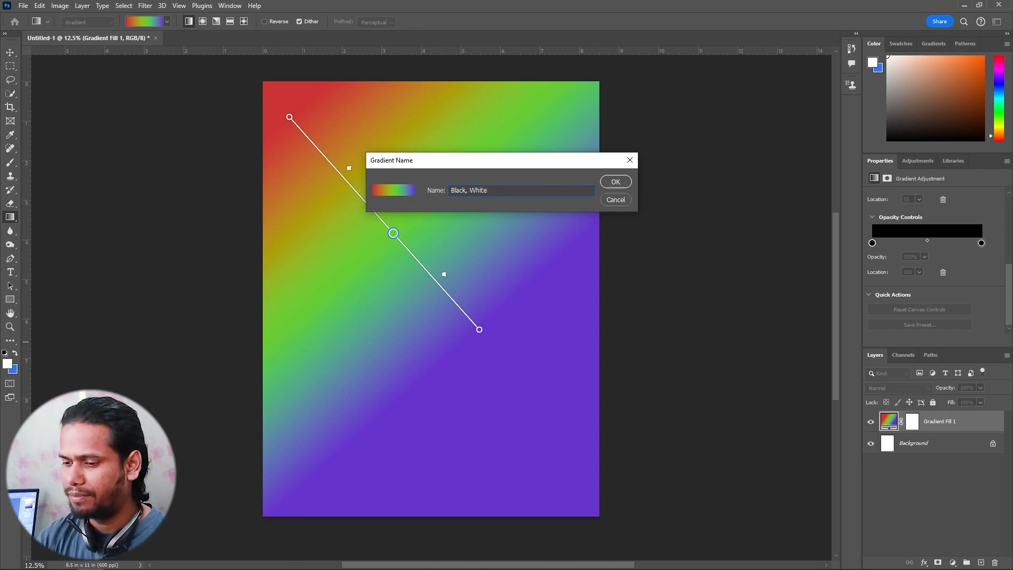
{"action": "type", "text": "GRADIENT 1"}
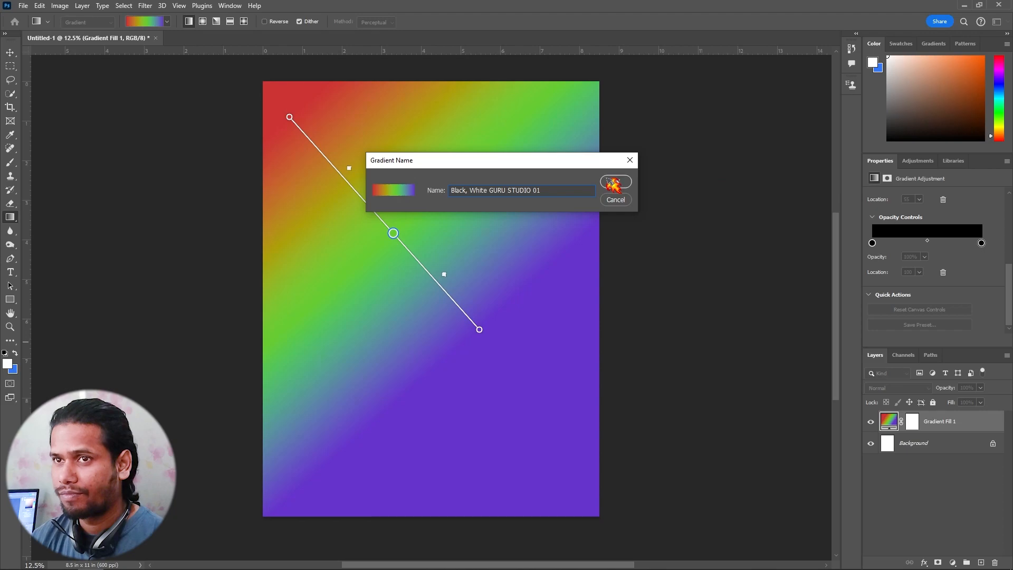
{"action": "left_click", "coordinate": [612, 183]}
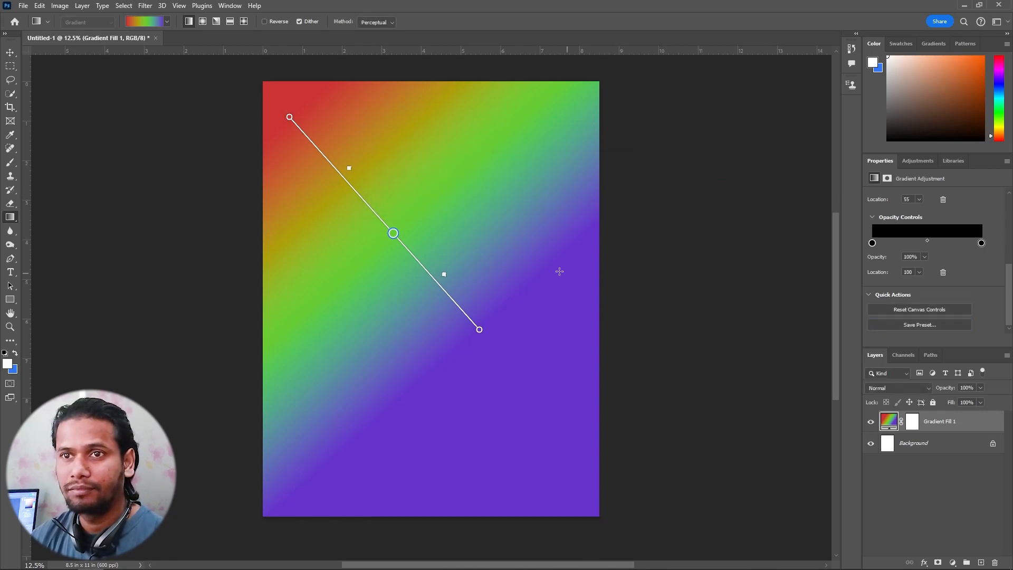
Shift both color midpoints toward the gradient's start and extend its purple end farther toward the page's lower right
{"action": "mouse_move", "coordinate": [445, 274]}
{"action": "left_mouse_down"}
{"action": "mouse_move", "coordinate": [434, 266]}
{"action": "mouse_move", "coordinate": [452, 290]}
{"action": "mouse_move", "coordinate": [440, 274]}
{"action": "left_mouse_up"}
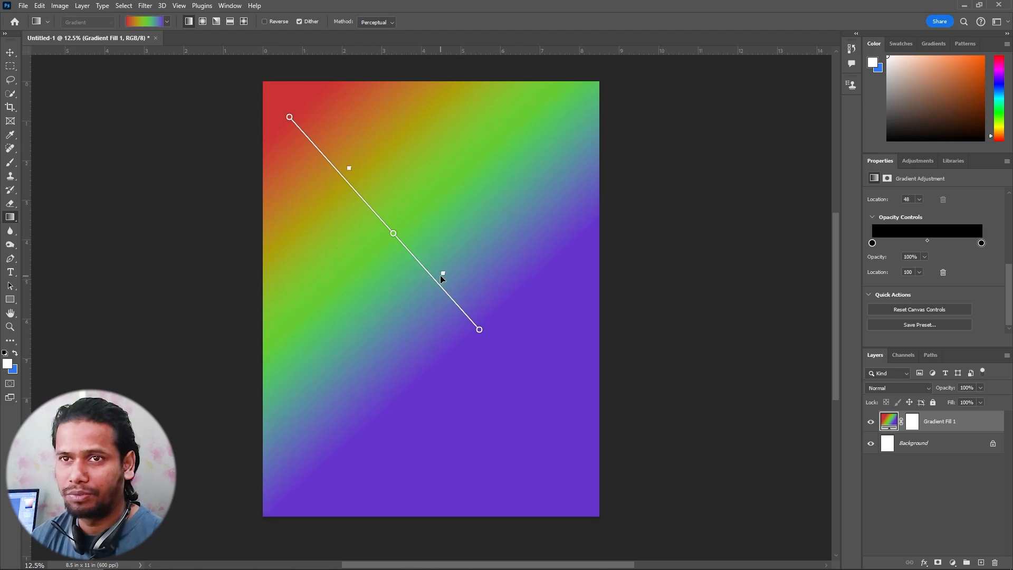
{"action": "mouse_move", "coordinate": [350, 170]}
{"action": "left_mouse_down"}
{"action": "mouse_move", "coordinate": [377, 208]}
{"action": "mouse_move", "coordinate": [327, 134]}
{"action": "mouse_move", "coordinate": [341, 153]}
{"action": "left_mouse_up"}
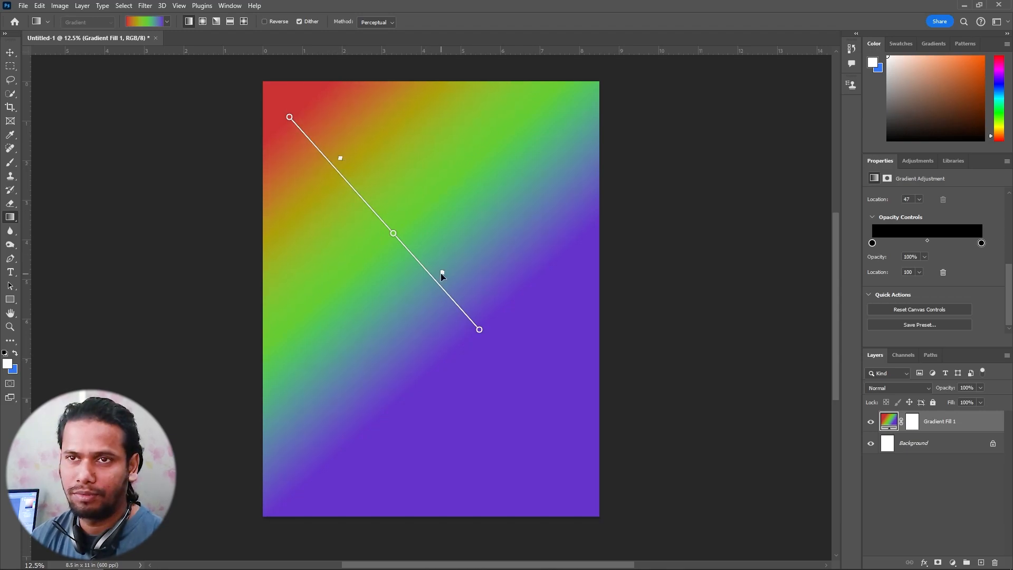
{"action": "left_click_drag", "start_coordinate": [441, 273], "coordinate": [432, 273]}
{"action": "left_click_drag", "start_coordinate": [479, 329], "coordinate": [501, 404]}
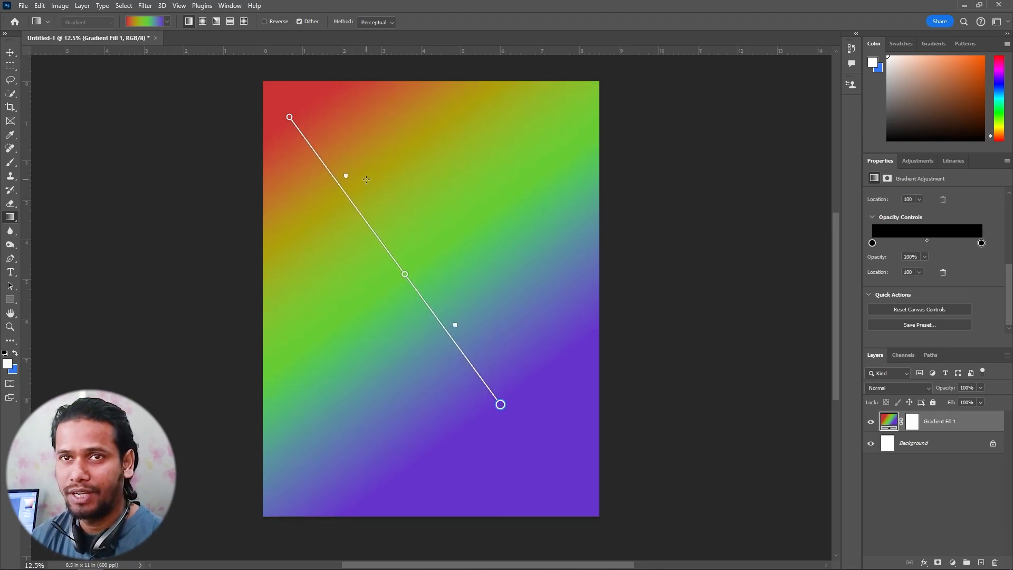
Try the linear and radial gradient styles, switch to angle, and shift the color midpoint outside the page slightly
{"action": "left_click", "coordinate": [190, 22]}
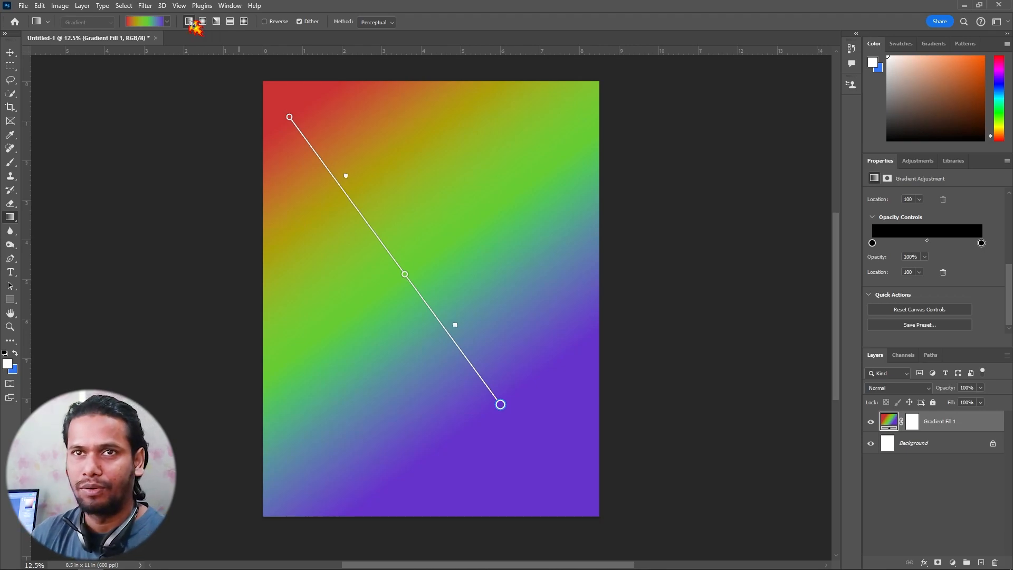
{"action": "left_click", "coordinate": [203, 22]}
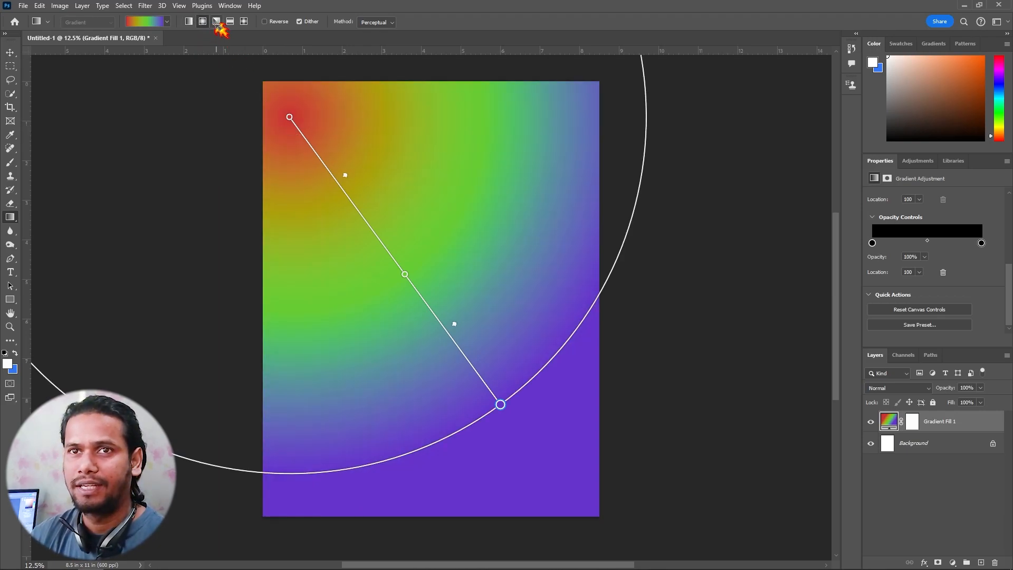
{"action": "left_click", "coordinate": [216, 21]}
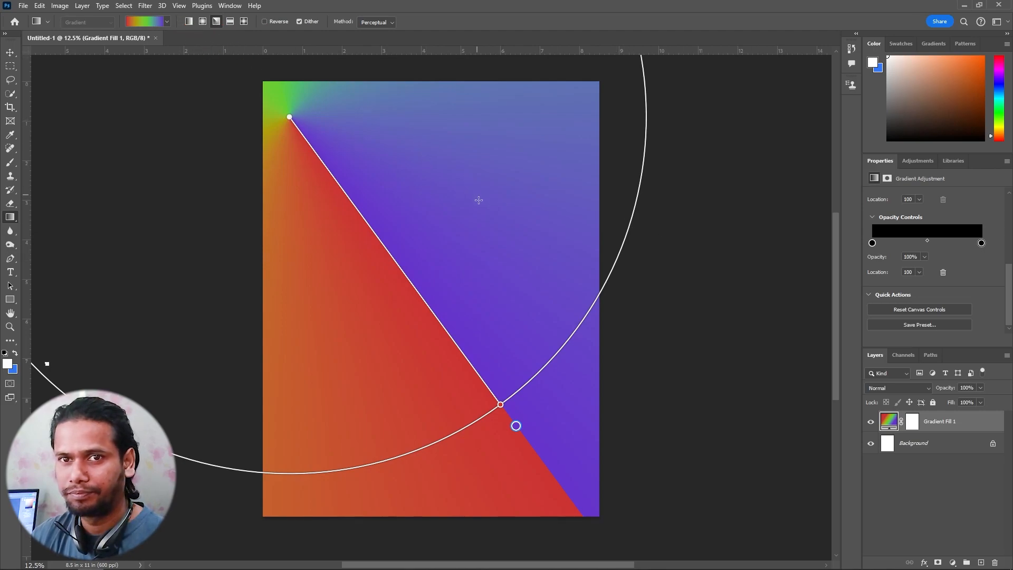
{"action": "left_click_drag", "start_coordinate": [46, 365], "coordinate": [99, 346]}
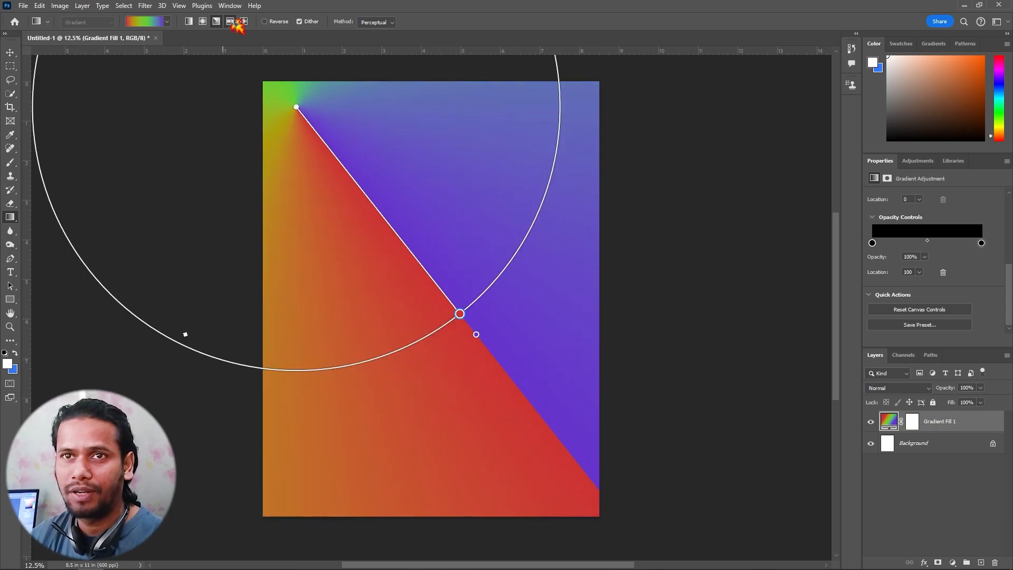
Compare the reflected, diamond, linear, radial and angle gradient styles, and set the fill to reflected
{"action": "left_click", "coordinate": [232, 22]}
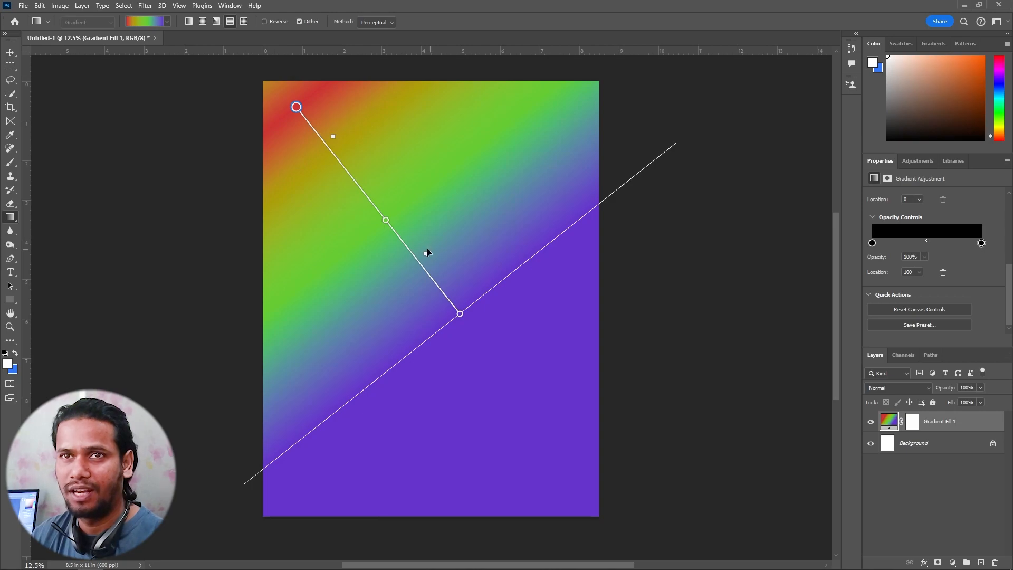
{"action": "left_click", "coordinate": [244, 22]}
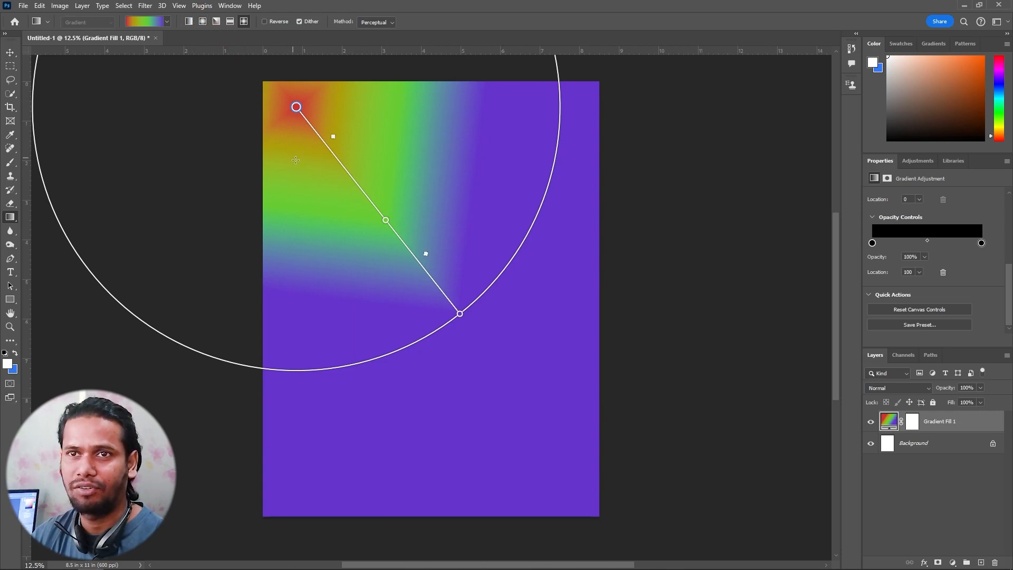
{"action": "left_click", "coordinate": [190, 22]}
{"action": "left_click", "coordinate": [203, 22]}
{"action": "left_click", "coordinate": [216, 22]}
{"action": "left_click", "coordinate": [230, 21]}
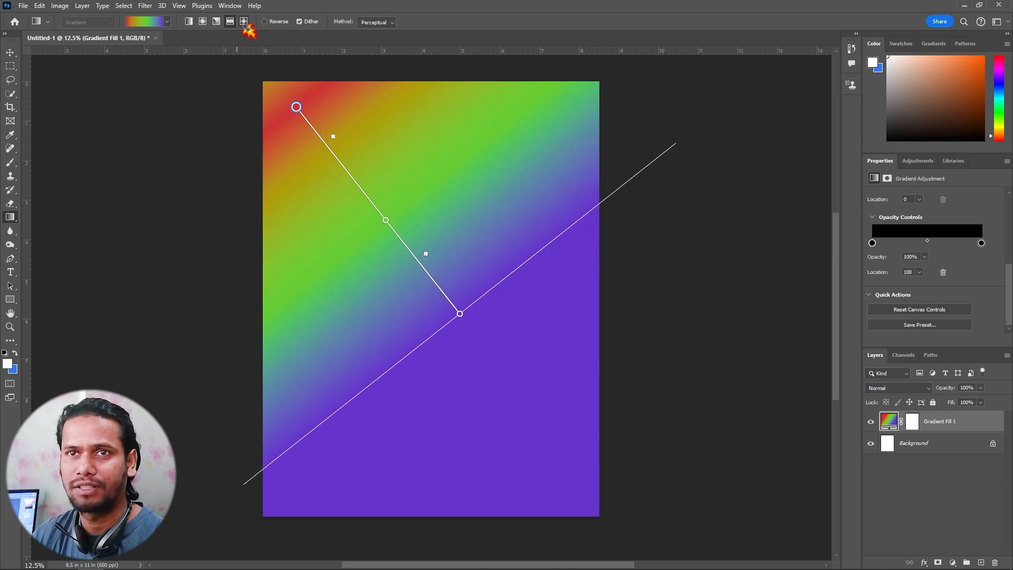
Compare the linear, radial, angle and reflected styles on the gradient fill, and set its style to diamond
{"action": "left_click", "coordinate": [244, 22]}
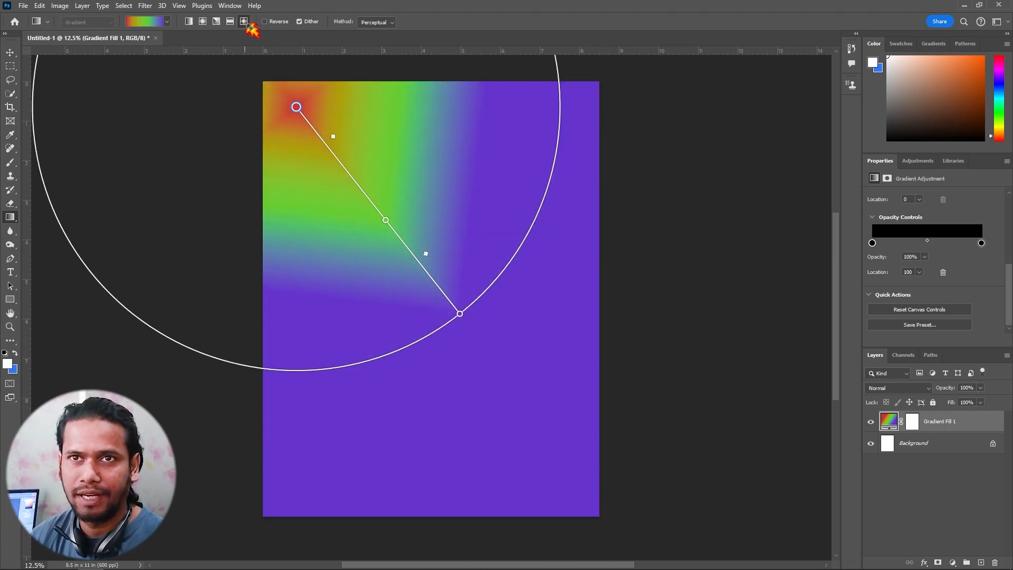
{"action": "left_click", "coordinate": [190, 22]}
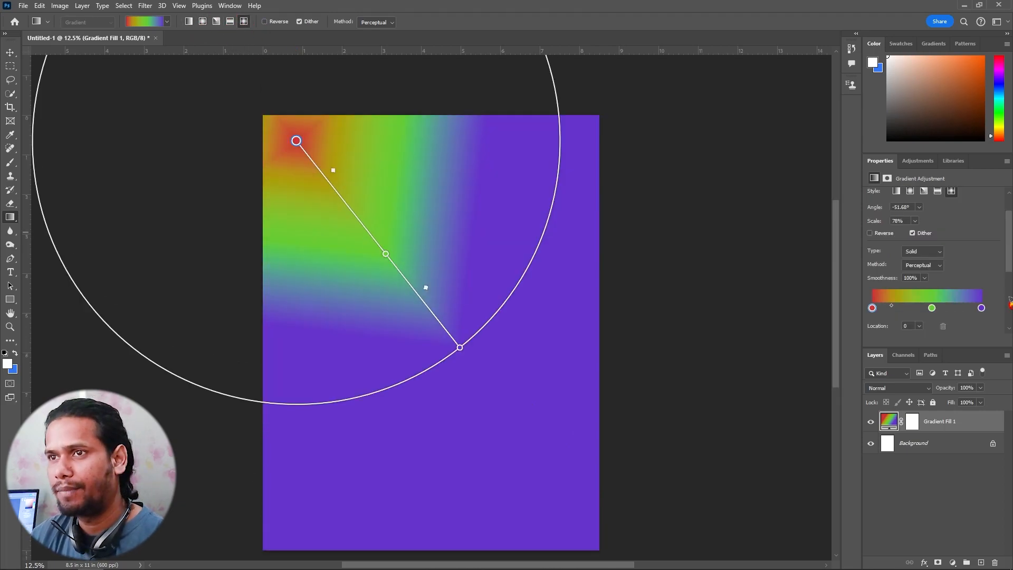
{"action": "scroll", "coordinate": [1010, 302], "scroll_direction": "up", "scroll_amount": 2}
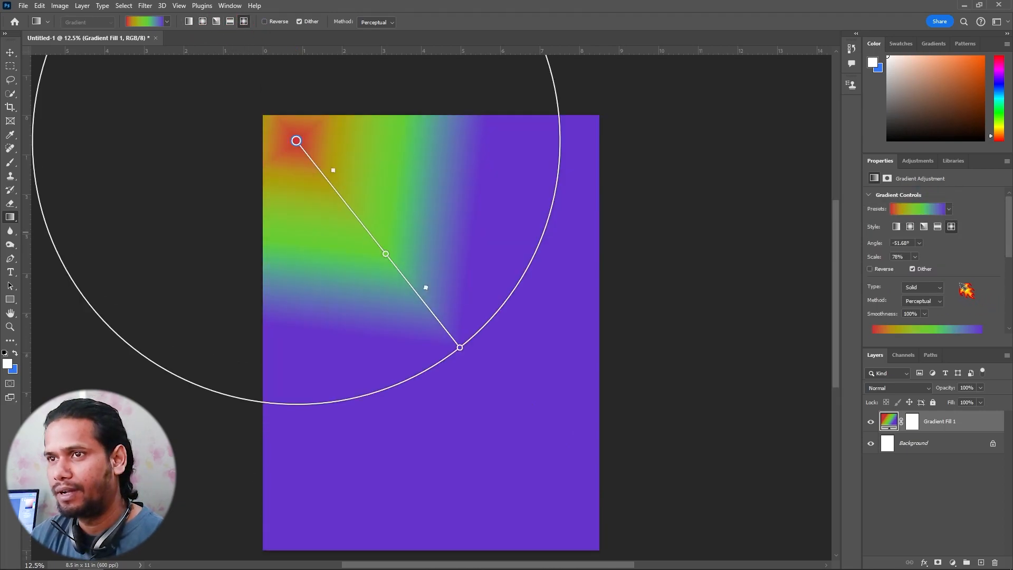
{"action": "left_click", "coordinate": [896, 227]}
{"action": "left_click", "coordinate": [910, 227]}
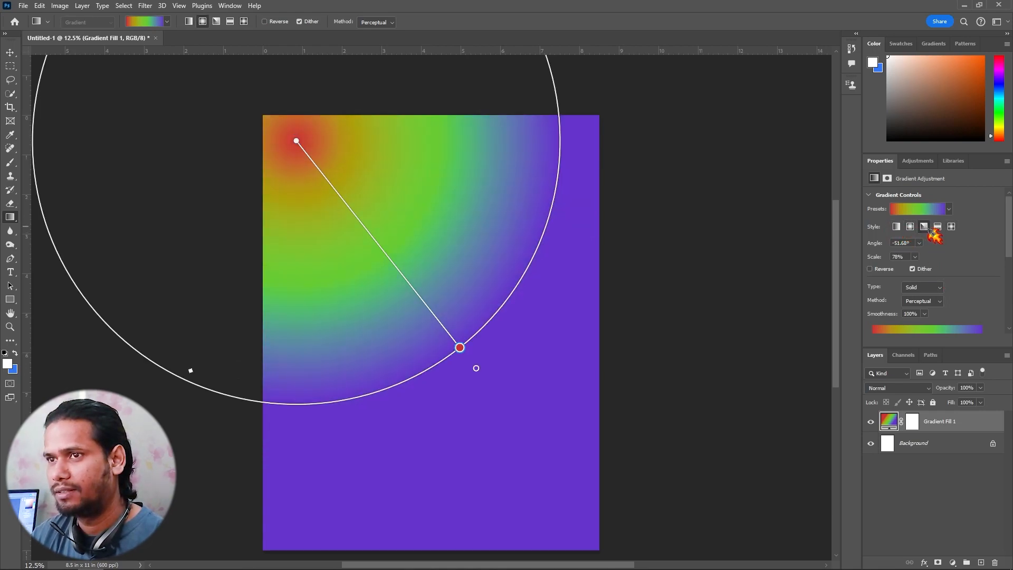
{"action": "left_click", "coordinate": [925, 227]}
{"action": "left_click", "coordinate": [938, 227]}
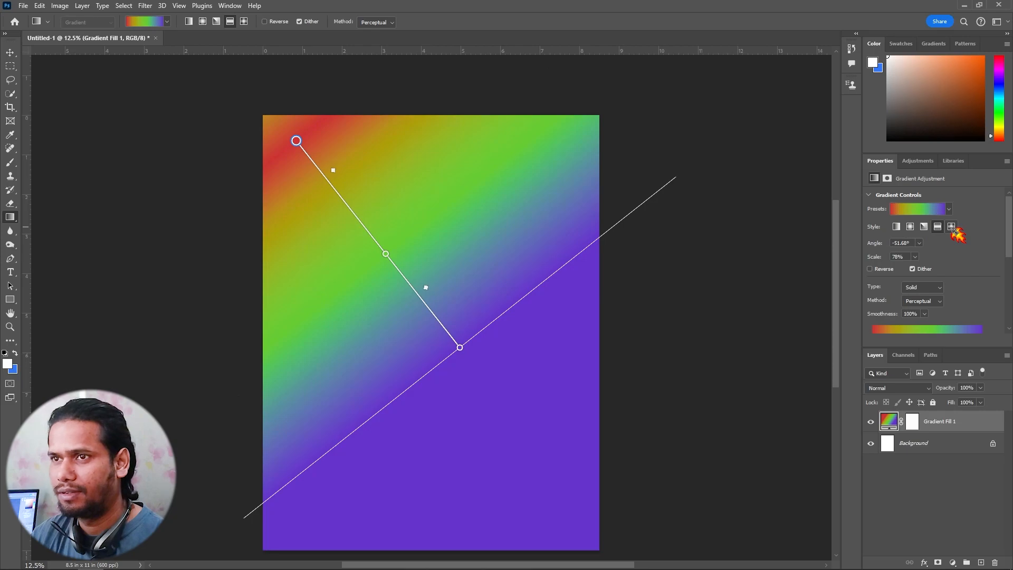
{"action": "left_click", "coordinate": [952, 227]}
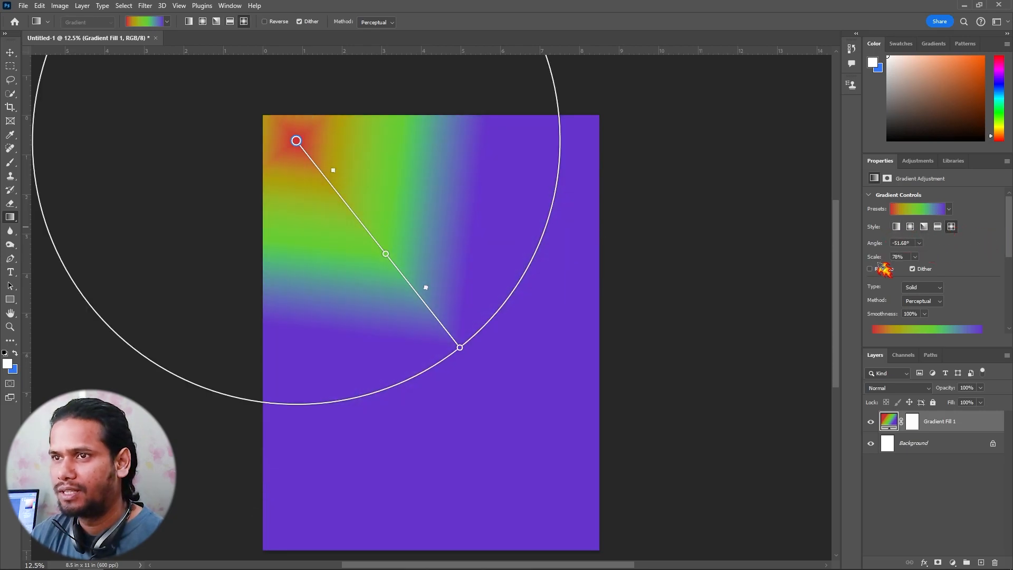
Change the gradient type to Noise and try roughness values of 100% and 70%
{"action": "scroll", "coordinate": [989, 264], "scroll_direction": "down", "scroll_amount": 1}
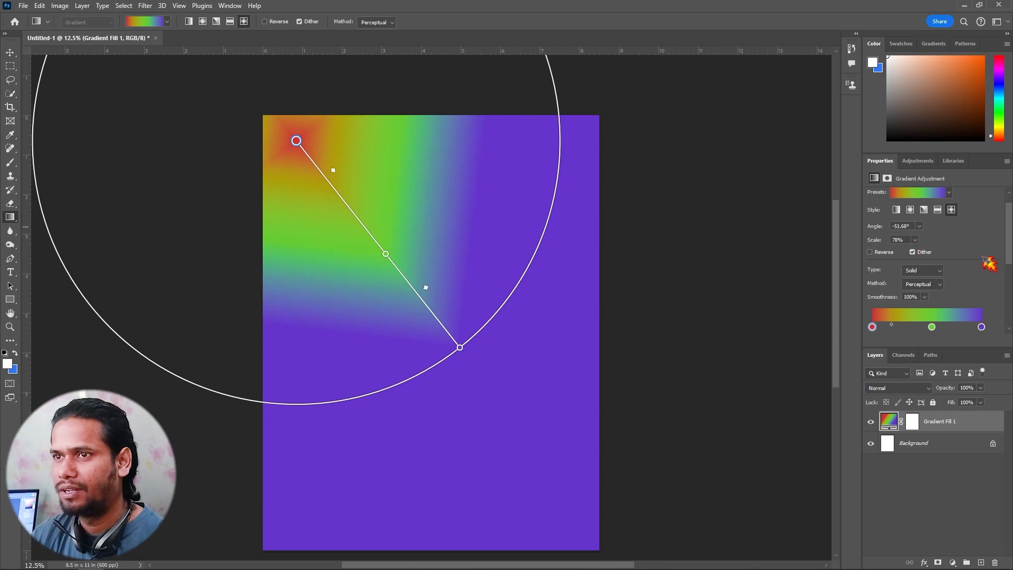
{"action": "left_click", "coordinate": [927, 271]}
{"action": "left_click", "coordinate": [914, 289]}
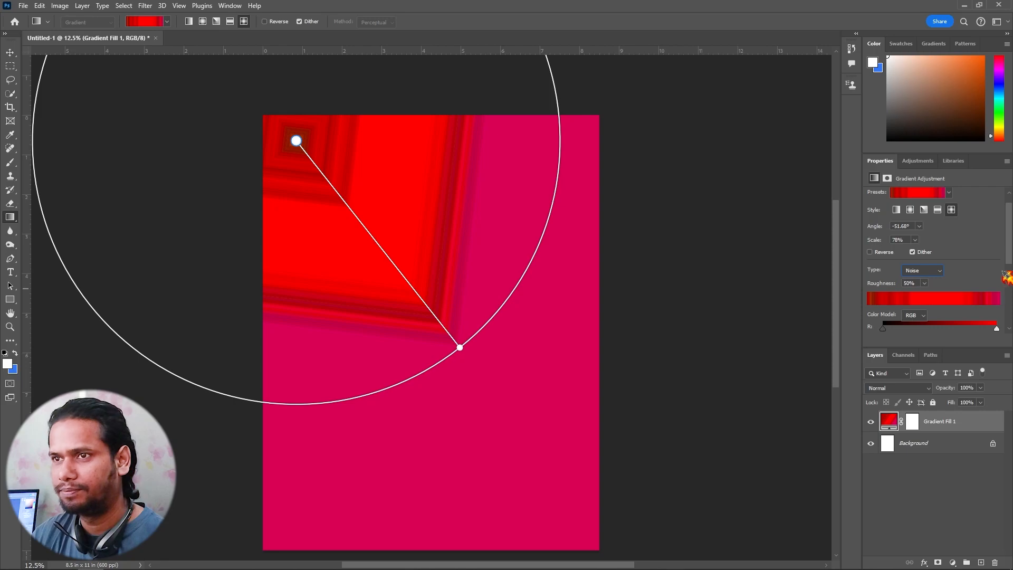
{"action": "left_click", "coordinate": [928, 271]}
{"action": "left_click", "coordinate": [922, 289]}
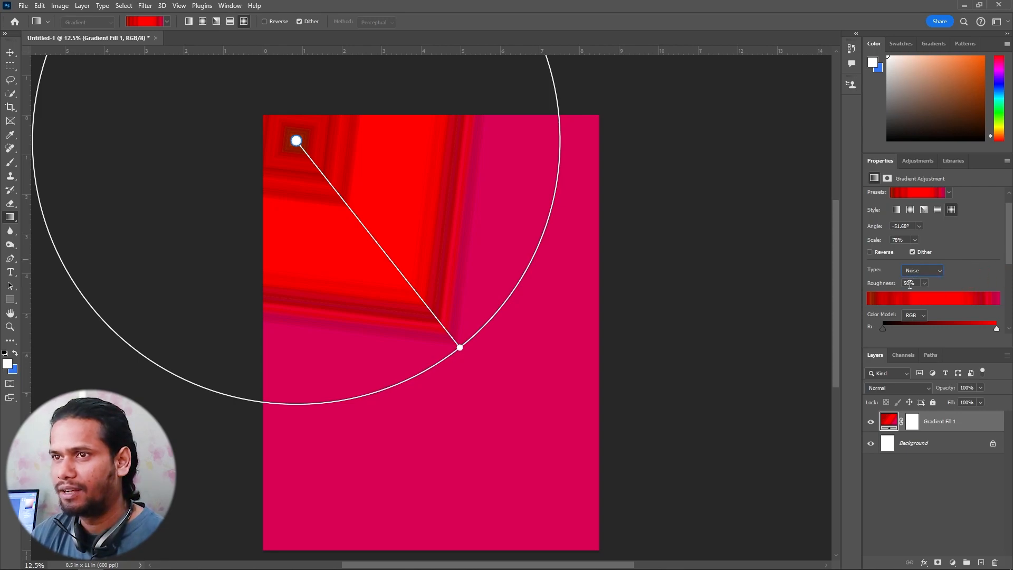
{"action": "left_click", "coordinate": [924, 283]}
{"action": "left_click_drag", "start_coordinate": [919, 297], "coordinate": [969, 301]}
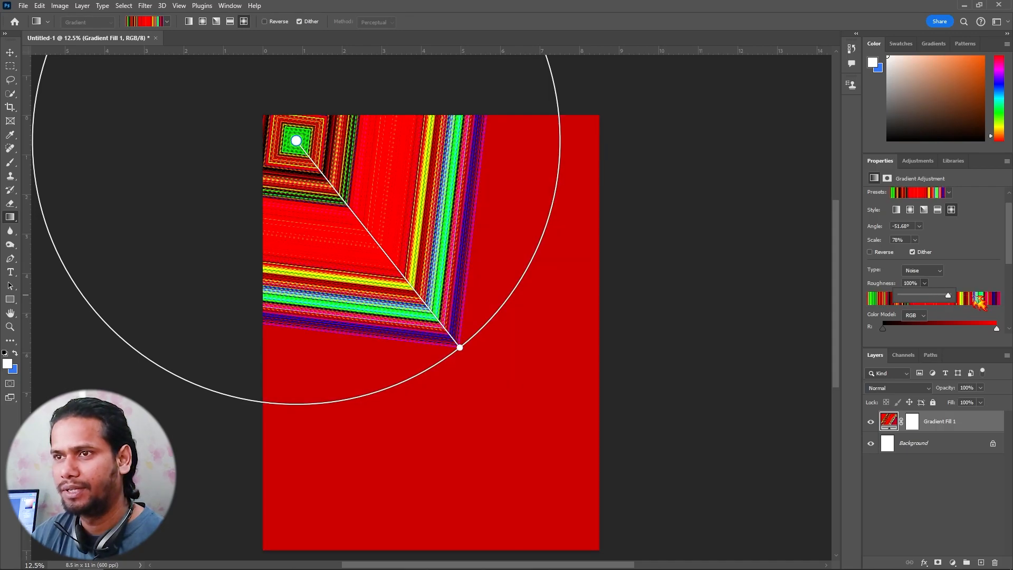
{"action": "mouse_move", "coordinate": [950, 298]}
{"action": "left_mouse_down"}
{"action": "mouse_move", "coordinate": [921, 304]}
{"action": "mouse_move", "coordinate": [943, 306]}
{"action": "left_mouse_up"}
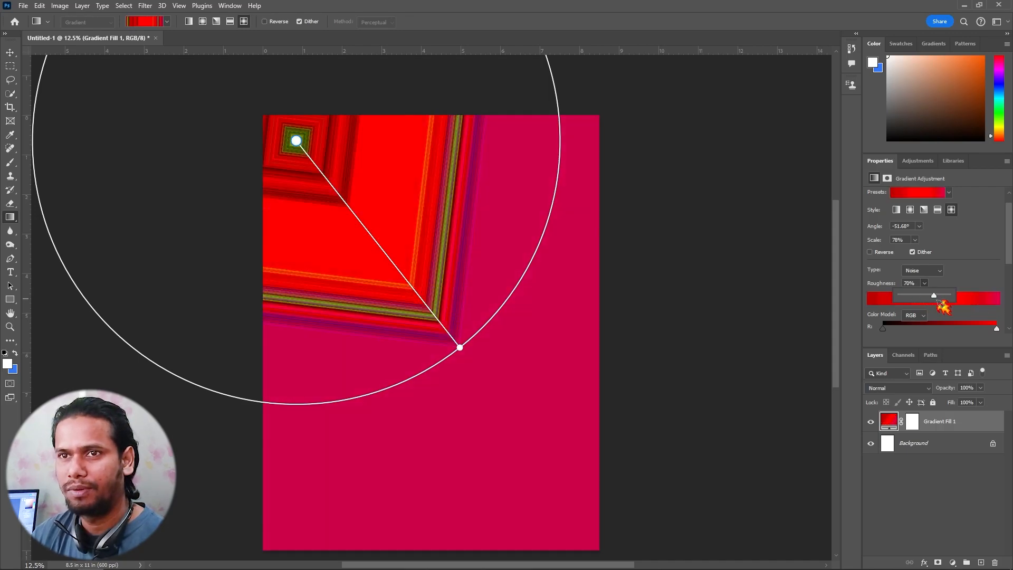
Return the gradient to Solid type with the Linear method, and recolor its middle stop dark green and its end stop dark red
{"action": "left_click", "coordinate": [919, 303]}
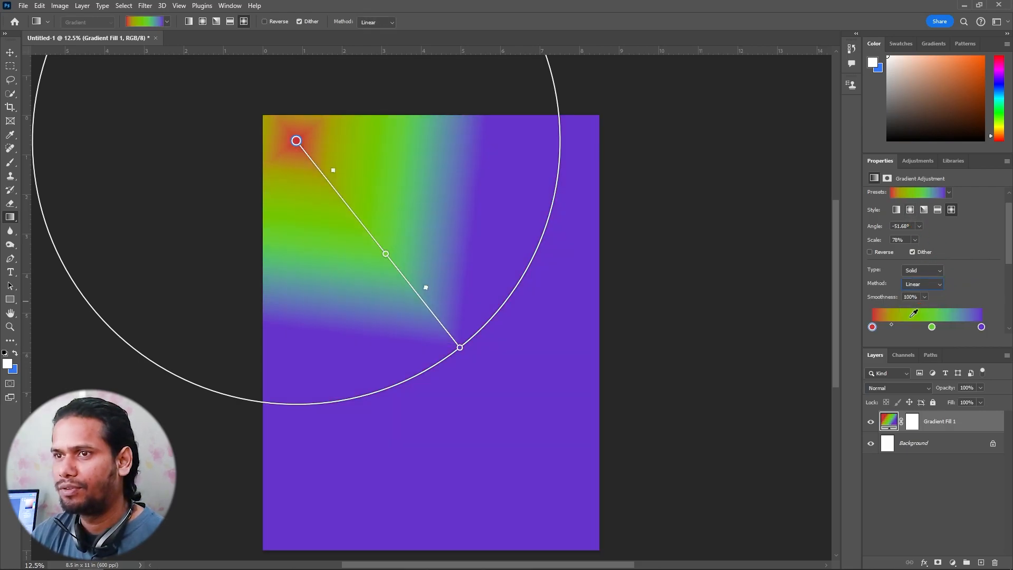
{"action": "scroll", "coordinate": [923, 310], "scroll_direction": "down", "scroll_amount": 3}
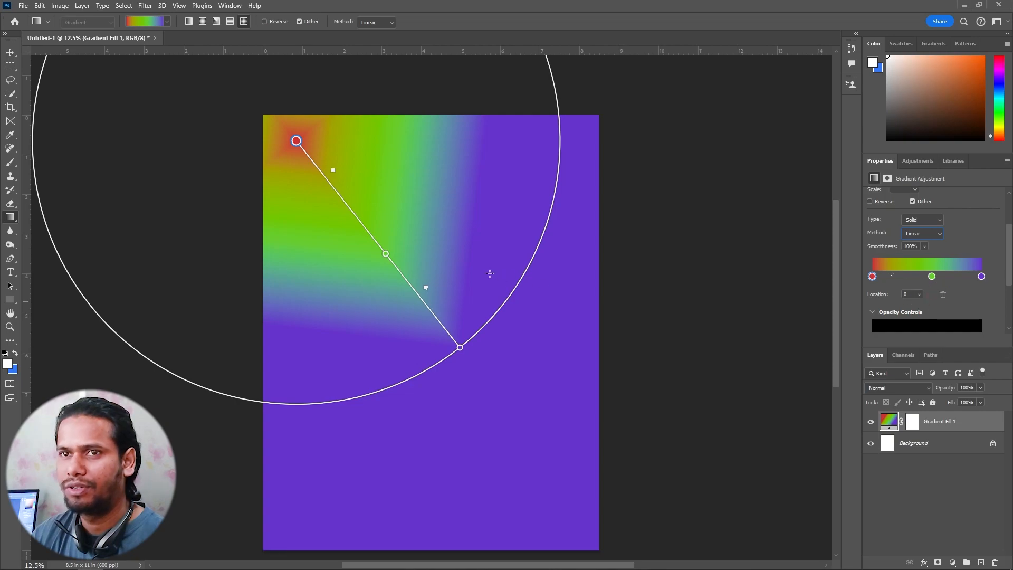
{"action": "double_click", "coordinate": [932, 276]}
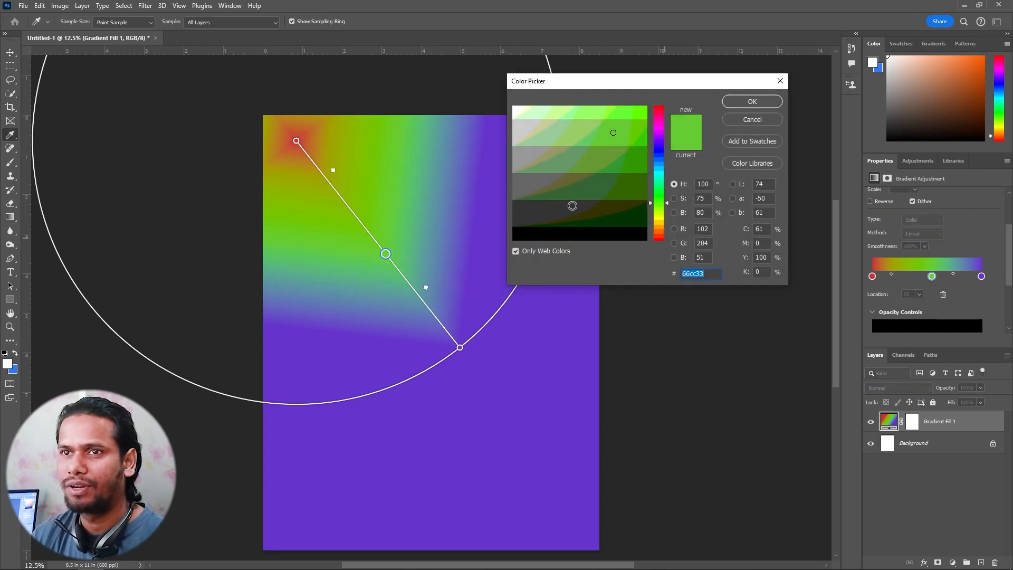
{"action": "left_click", "coordinate": [573, 207]}
{"action": "left_click", "coordinate": [627, 163]}
{"action": "left_click", "coordinate": [637, 184]}
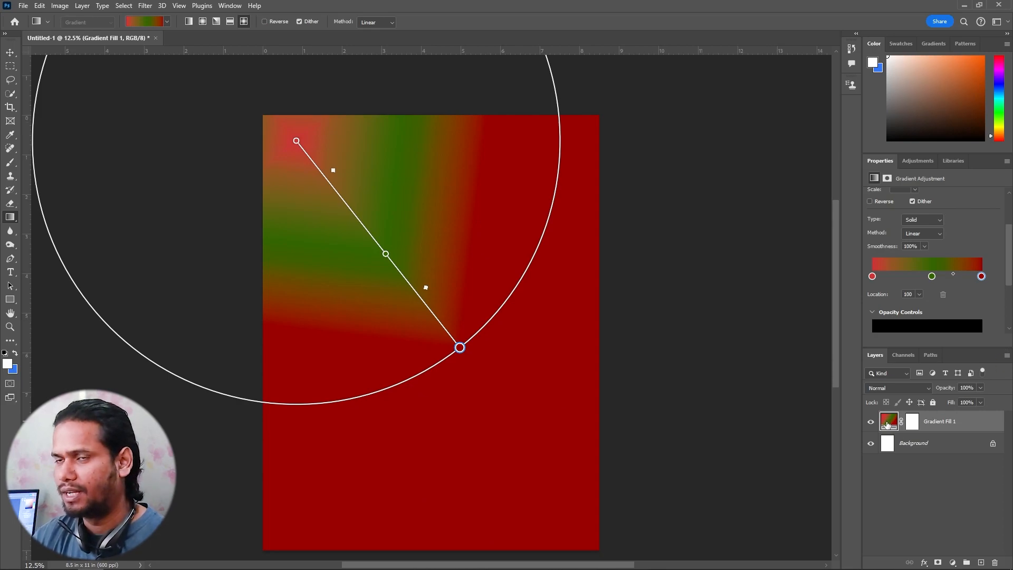
{"action": "scroll", "coordinate": [934, 303], "scroll_direction": "down", "scroll_amount": 4}
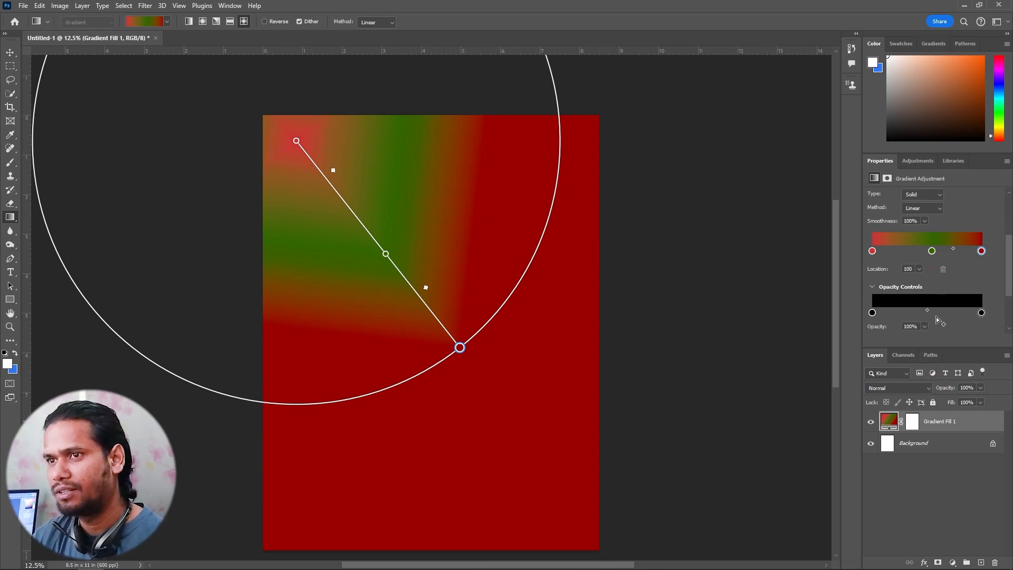
{"action": "left_click", "coordinate": [918, 325]}
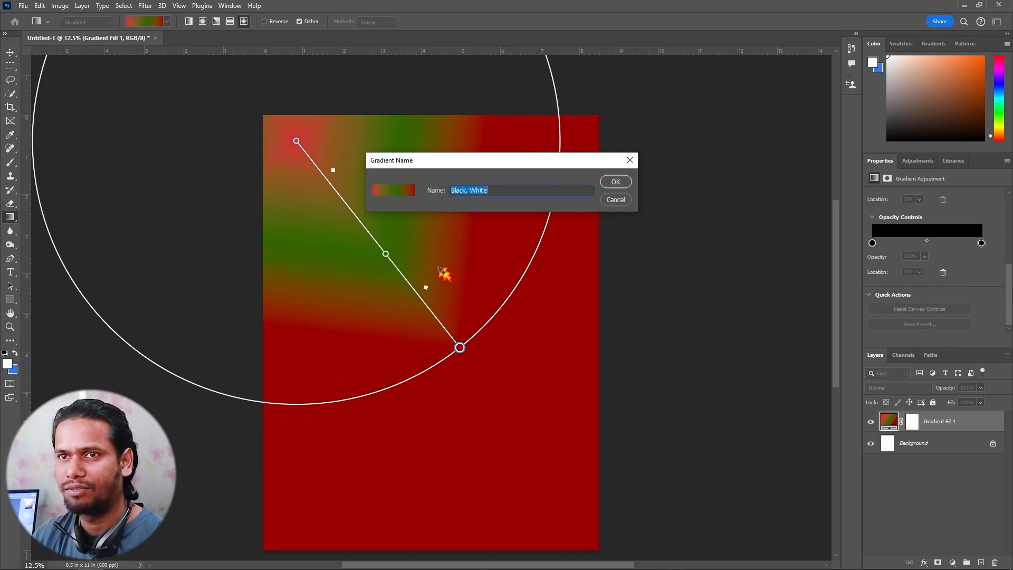
{"action": "left_click", "coordinate": [616, 201]}
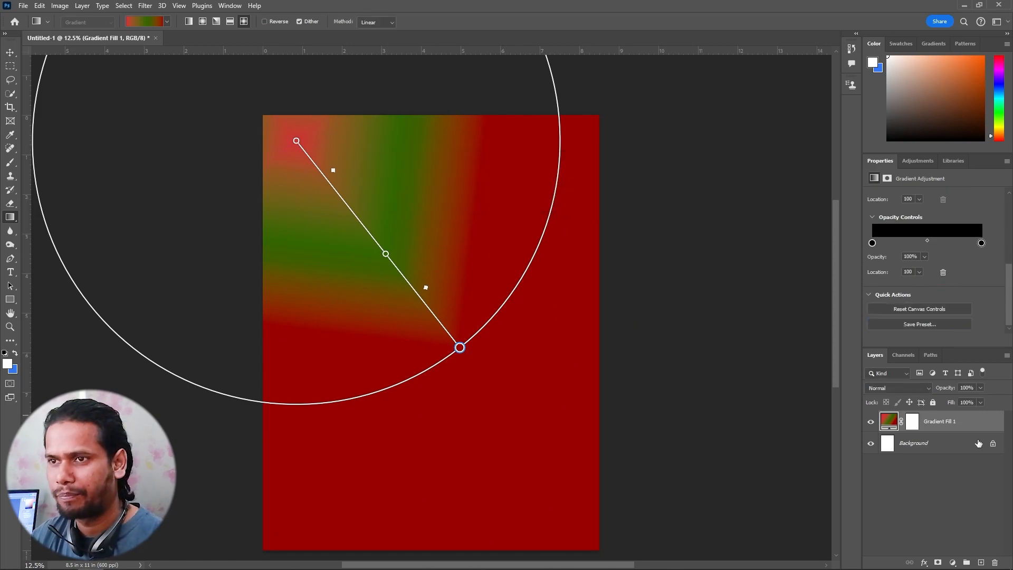
Delete the gradient fill layer and switch to the Paint Bucket tool
{"action": "key", "text": "Delete"}
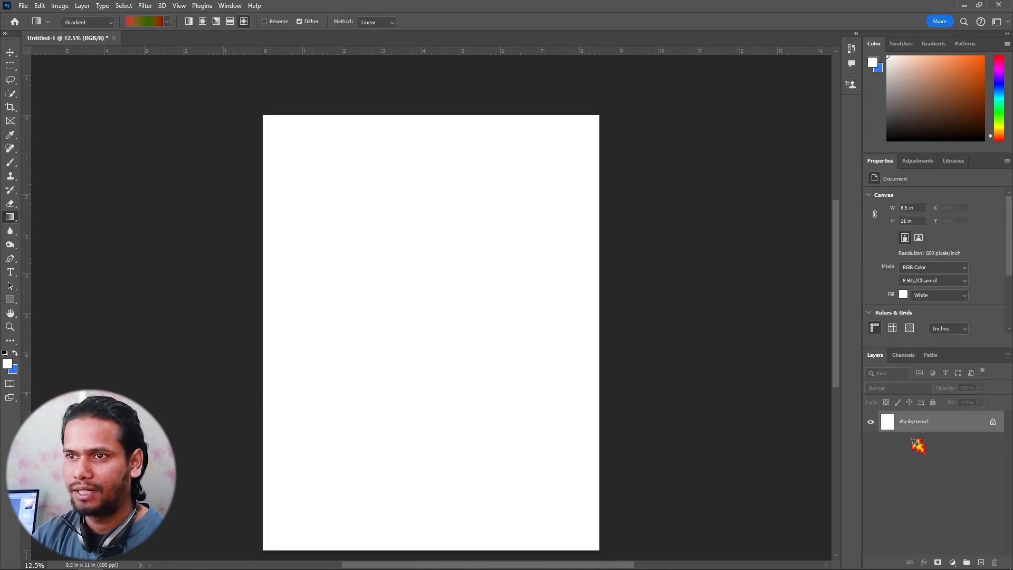
{"action": "right_click", "coordinate": [16, 220]}
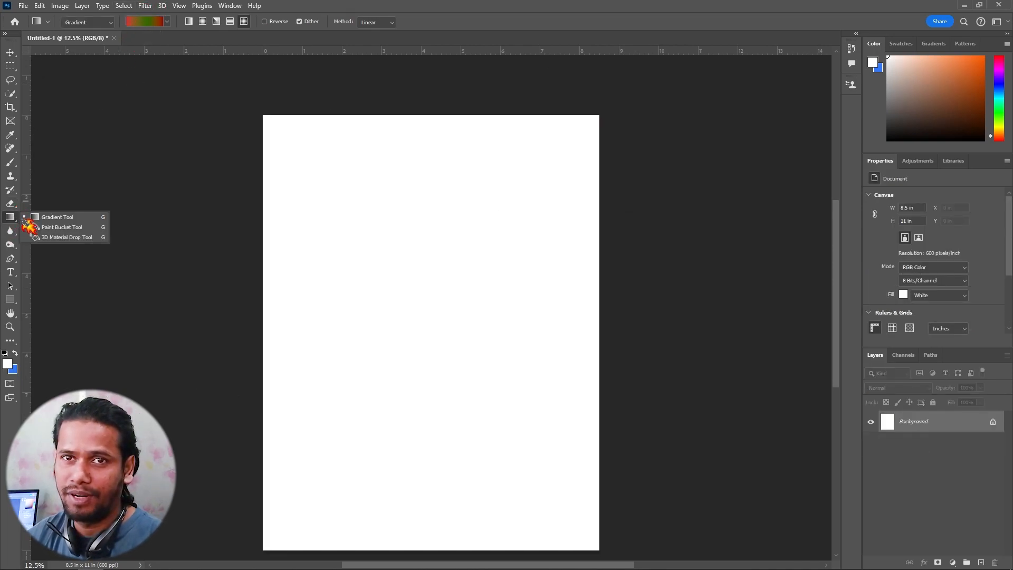
{"action": "left_click", "coordinate": [84, 228]}
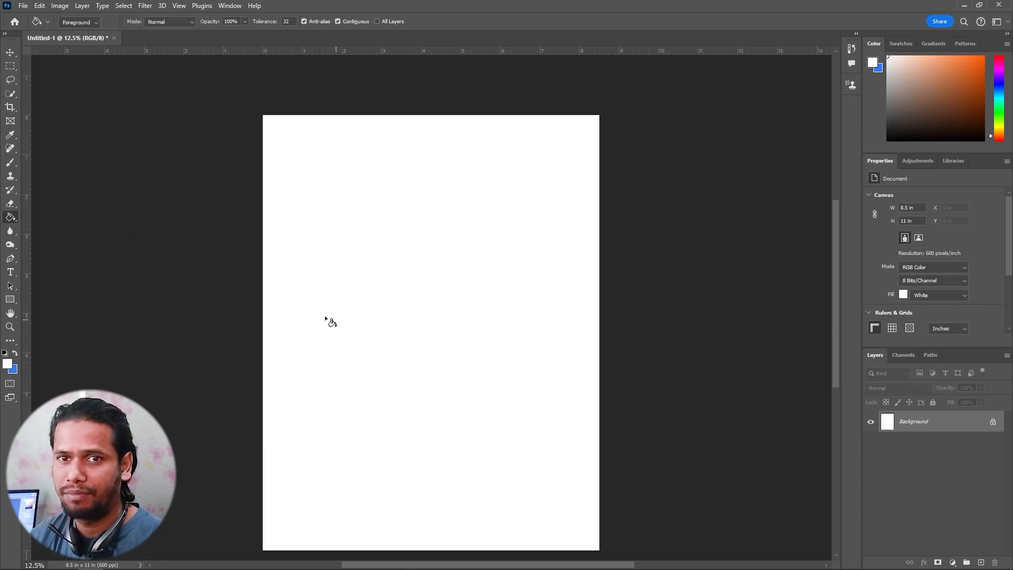
Set the foreground color to red cc3333 and fill the blank Background layer with it
{"action": "left_click", "coordinate": [8, 364]}
{"action": "left_click", "coordinate": [613, 137]}
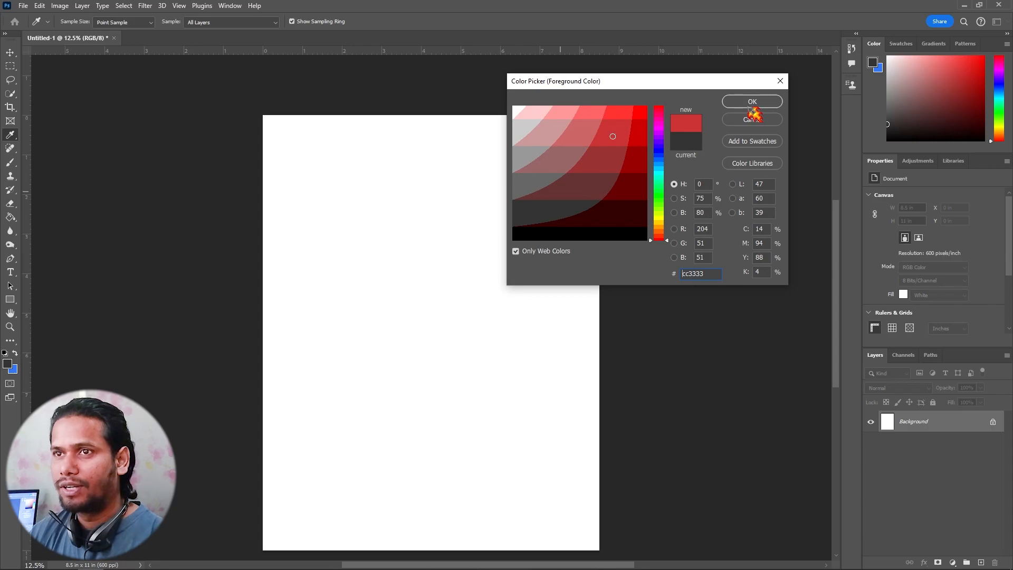
{"action": "left_click", "coordinate": [746, 104]}
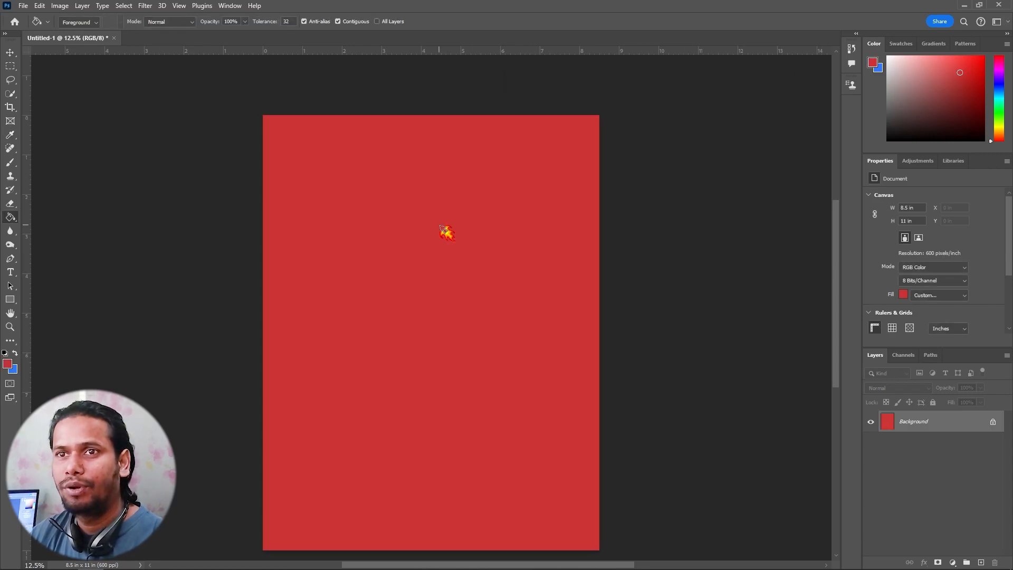
Set the foreground color to green 339933, fill the Background layer with it, and refill the layer with the blue background color
{"action": "left_click", "coordinate": [8, 364]}
{"action": "left_click", "coordinate": [657, 202]}
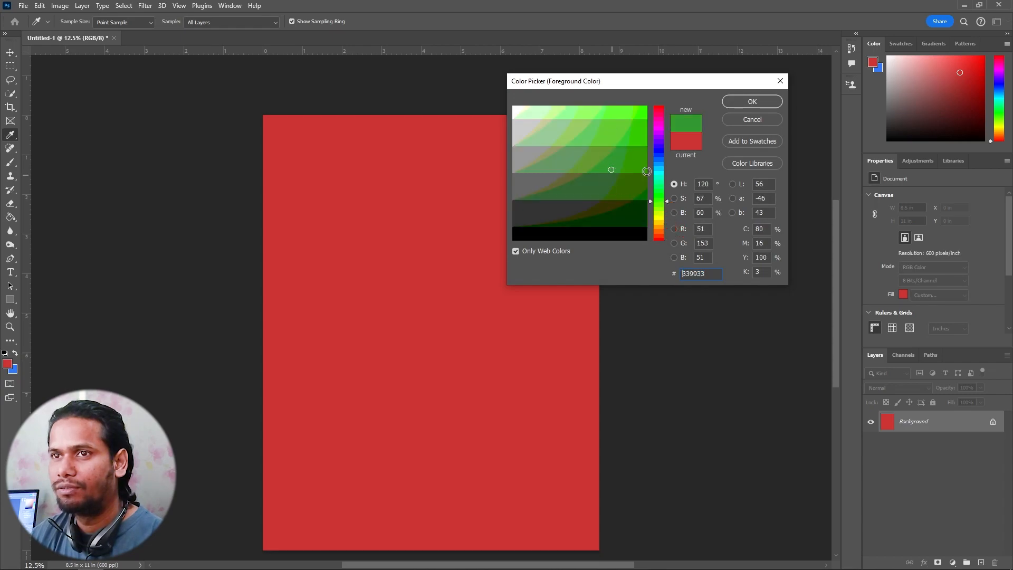
{"action": "left_click", "coordinate": [749, 102]}
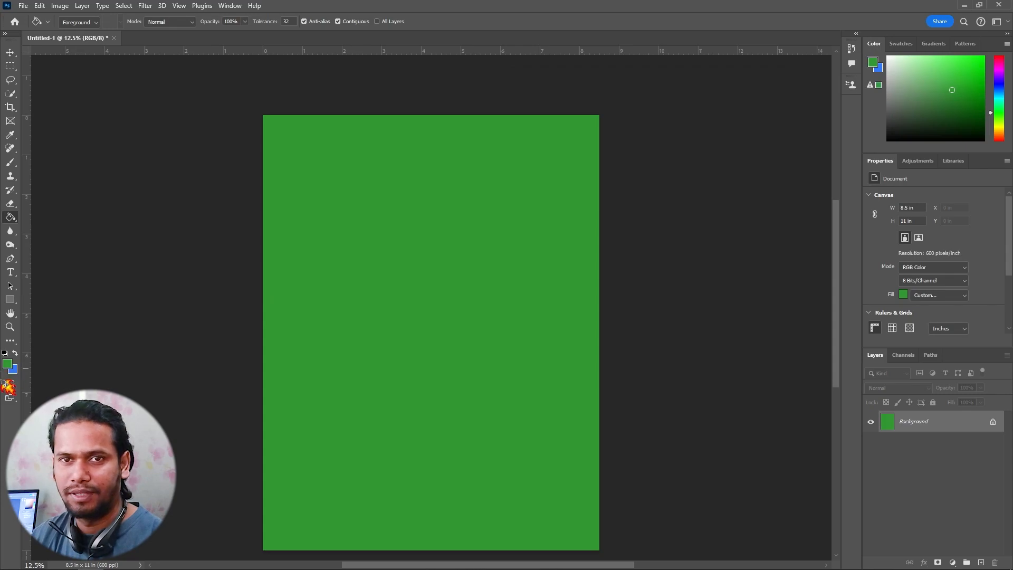
{"action": "key", "text": "ctrl+BackSpace"}
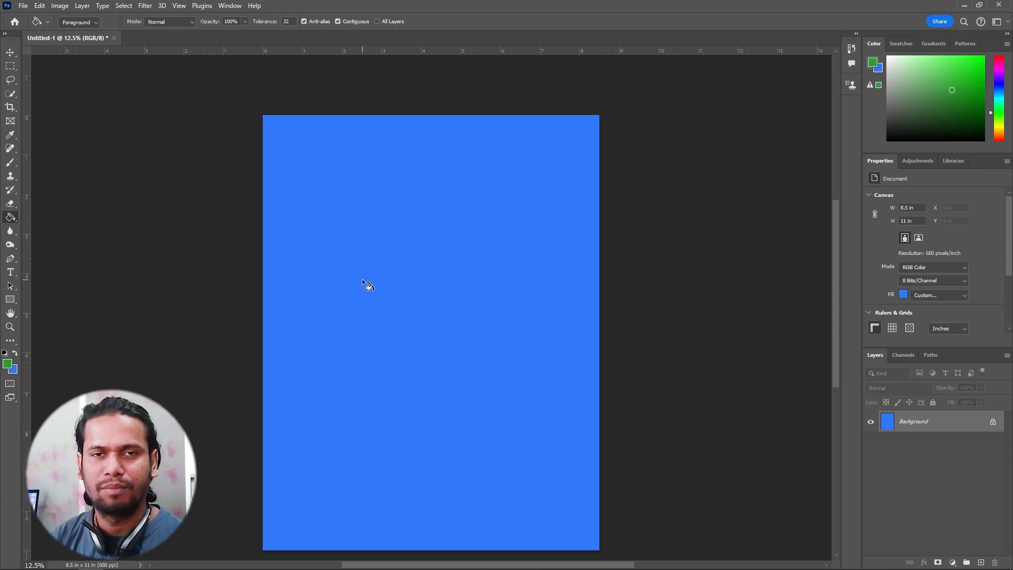